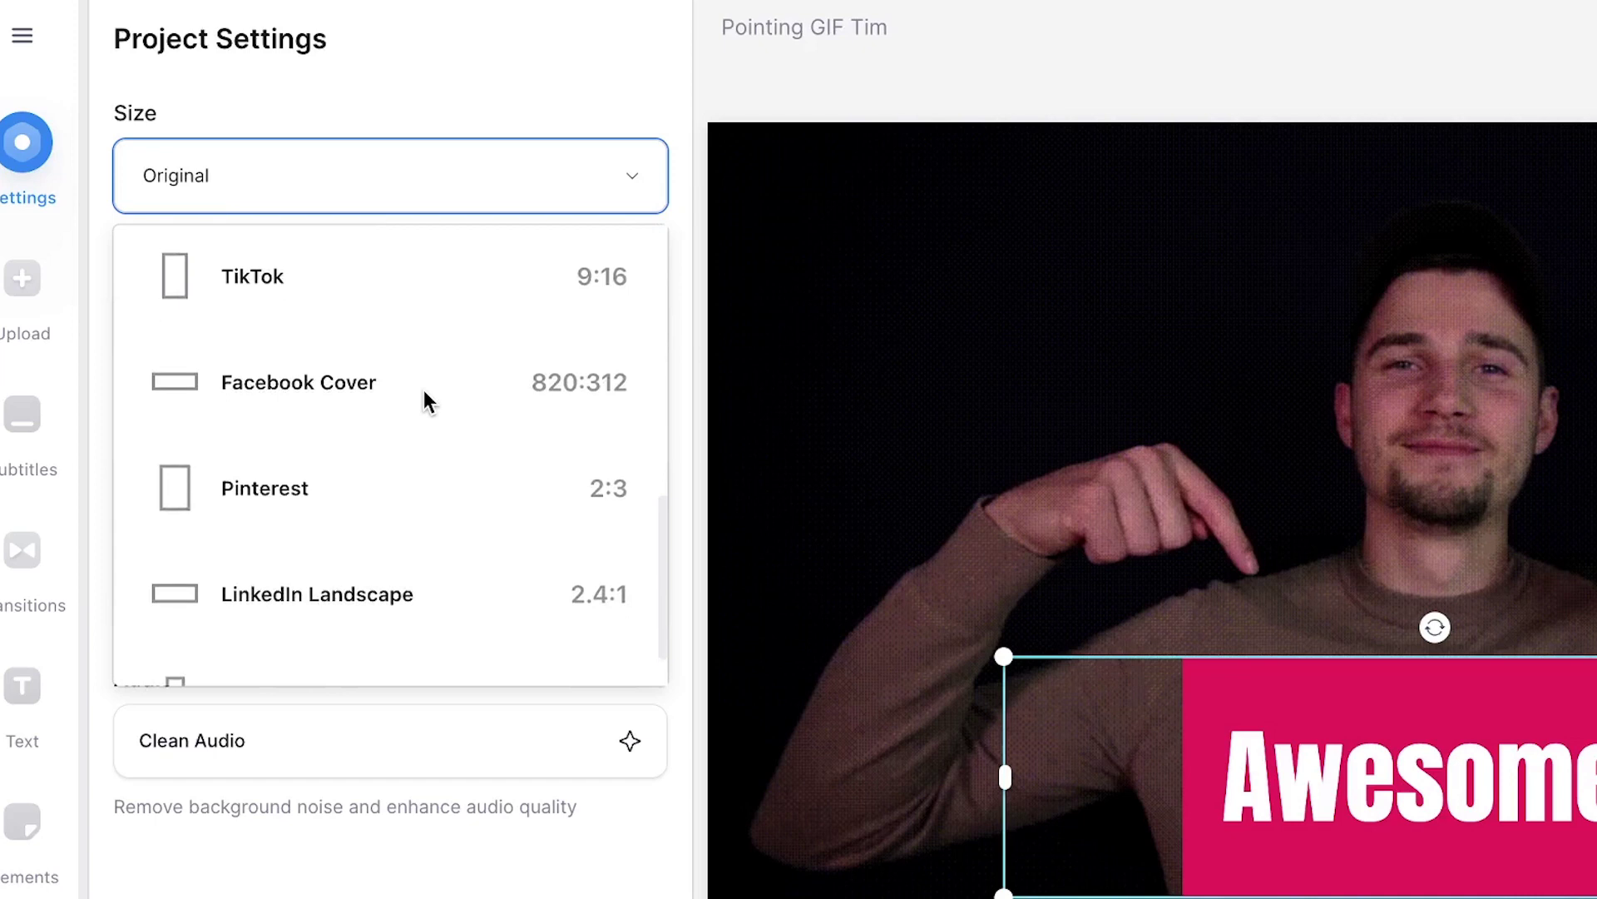
Shrink the laughing sticker and add a 100 emoji tilted about 13° at the top right
scroll(425, 394, up, 5)
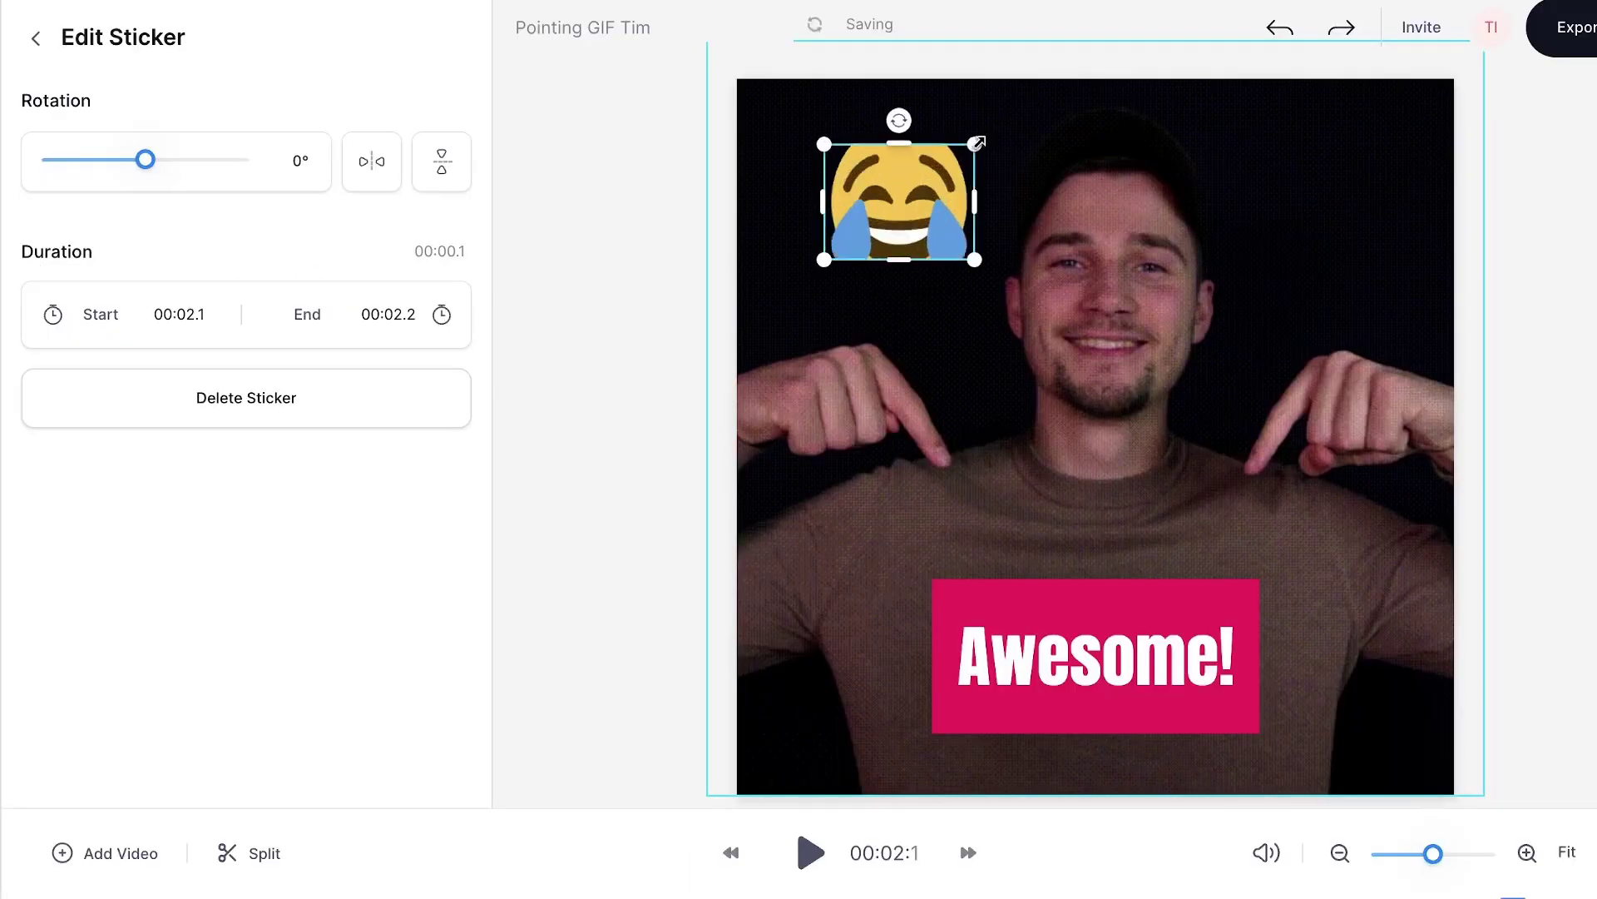
drag(979, 144, 902, 118)
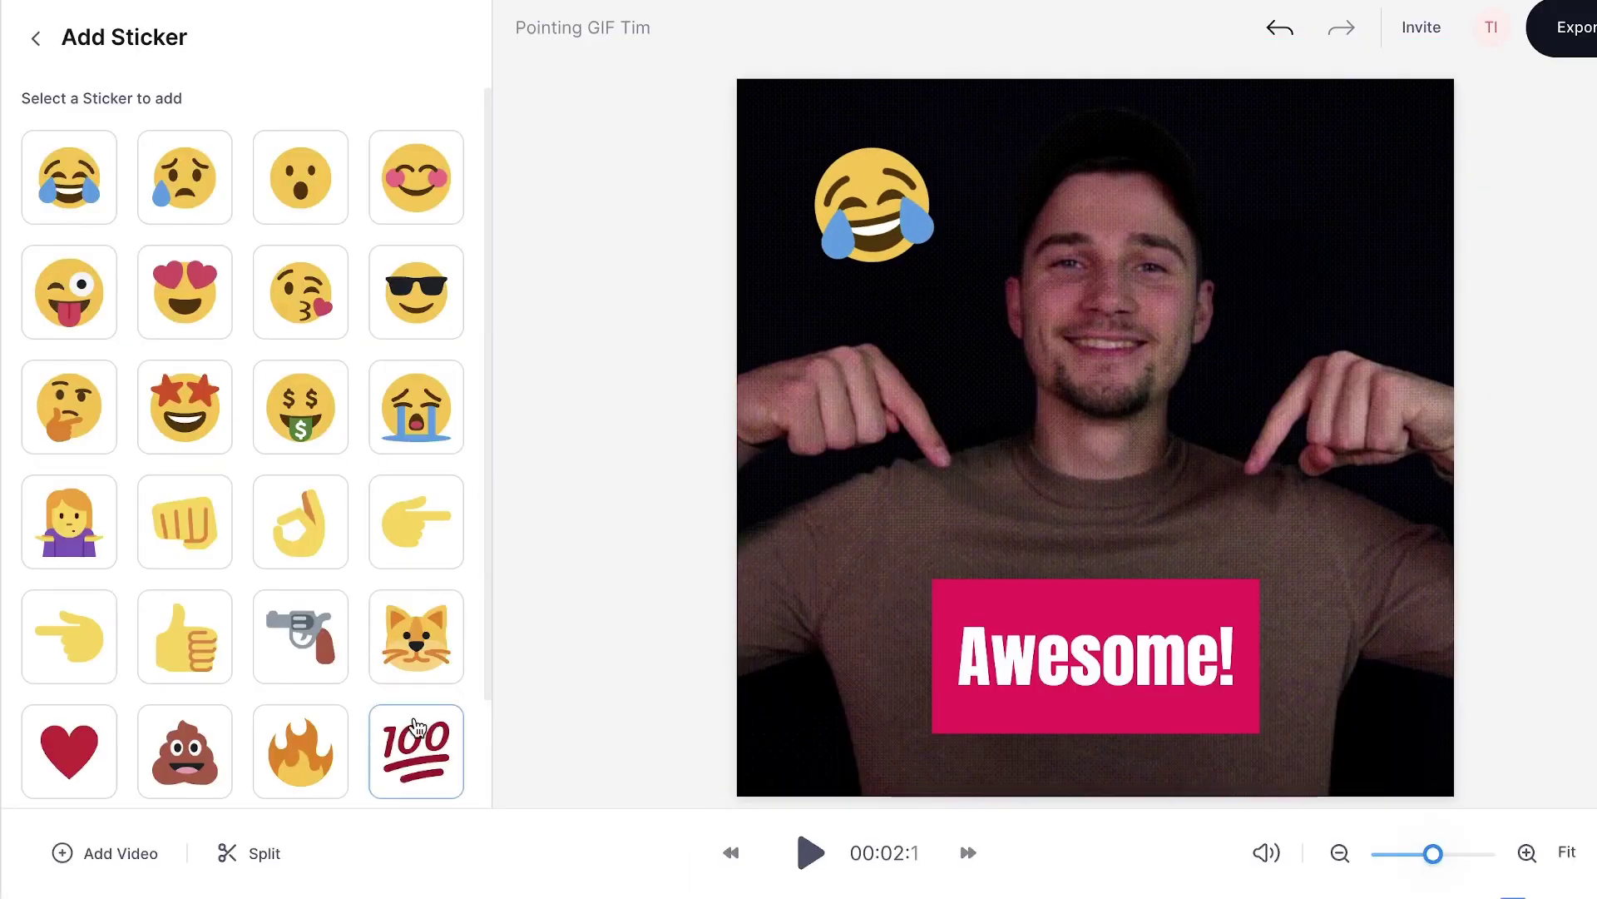
click(416, 741)
drag(1226, 332, 1405, 158)
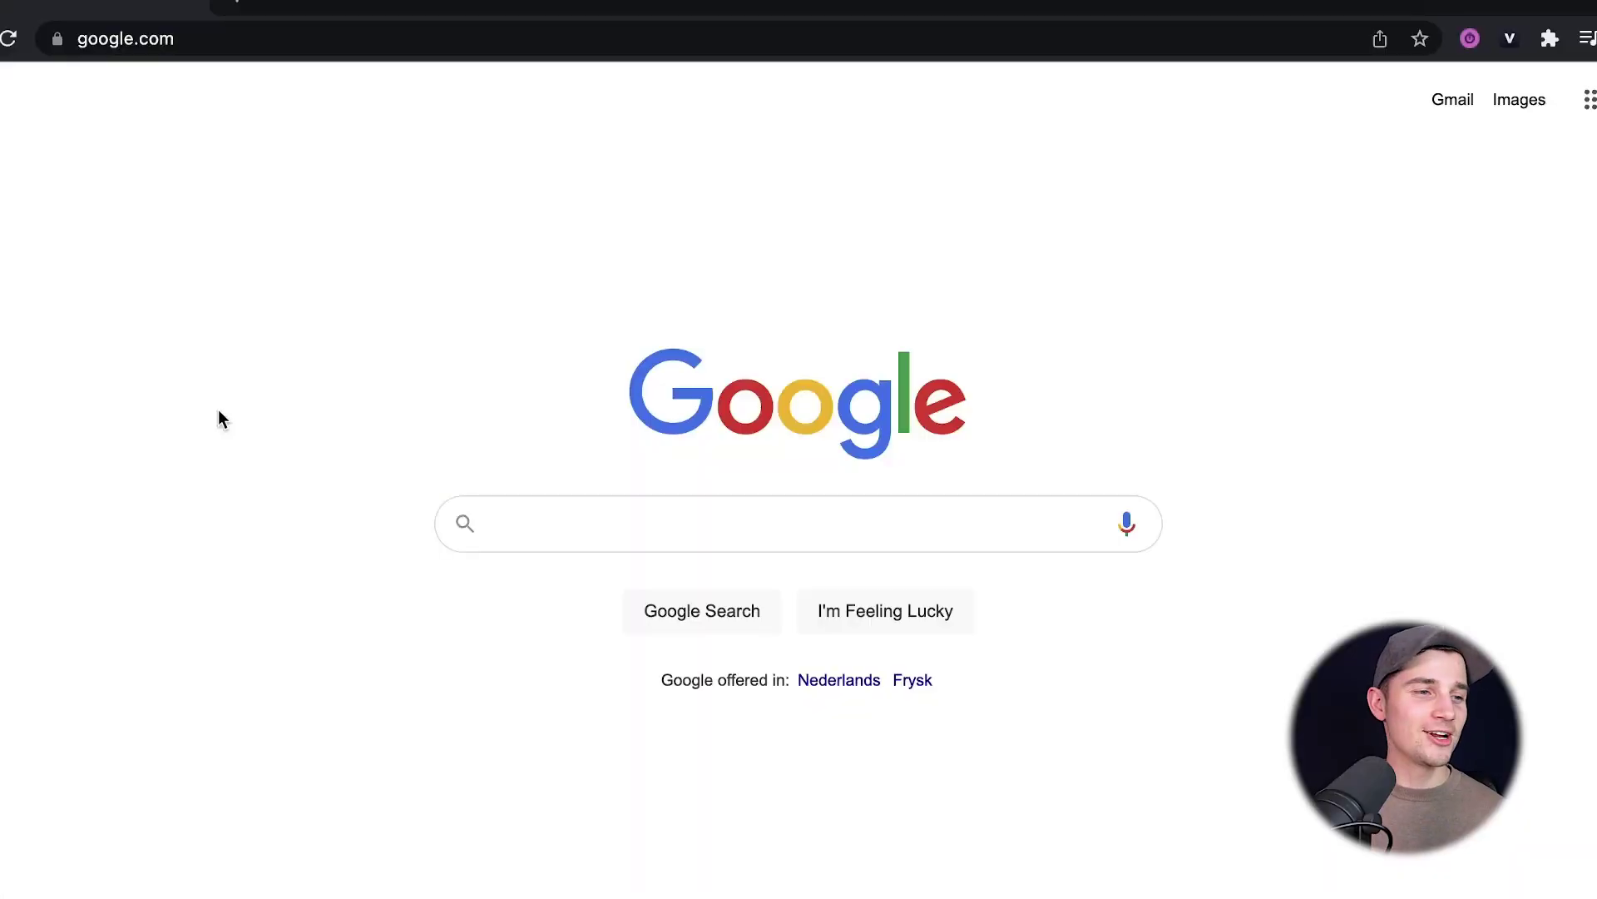
Go to edit.new in Chrome to open VEED's New Project upload screen
click(241, 39)
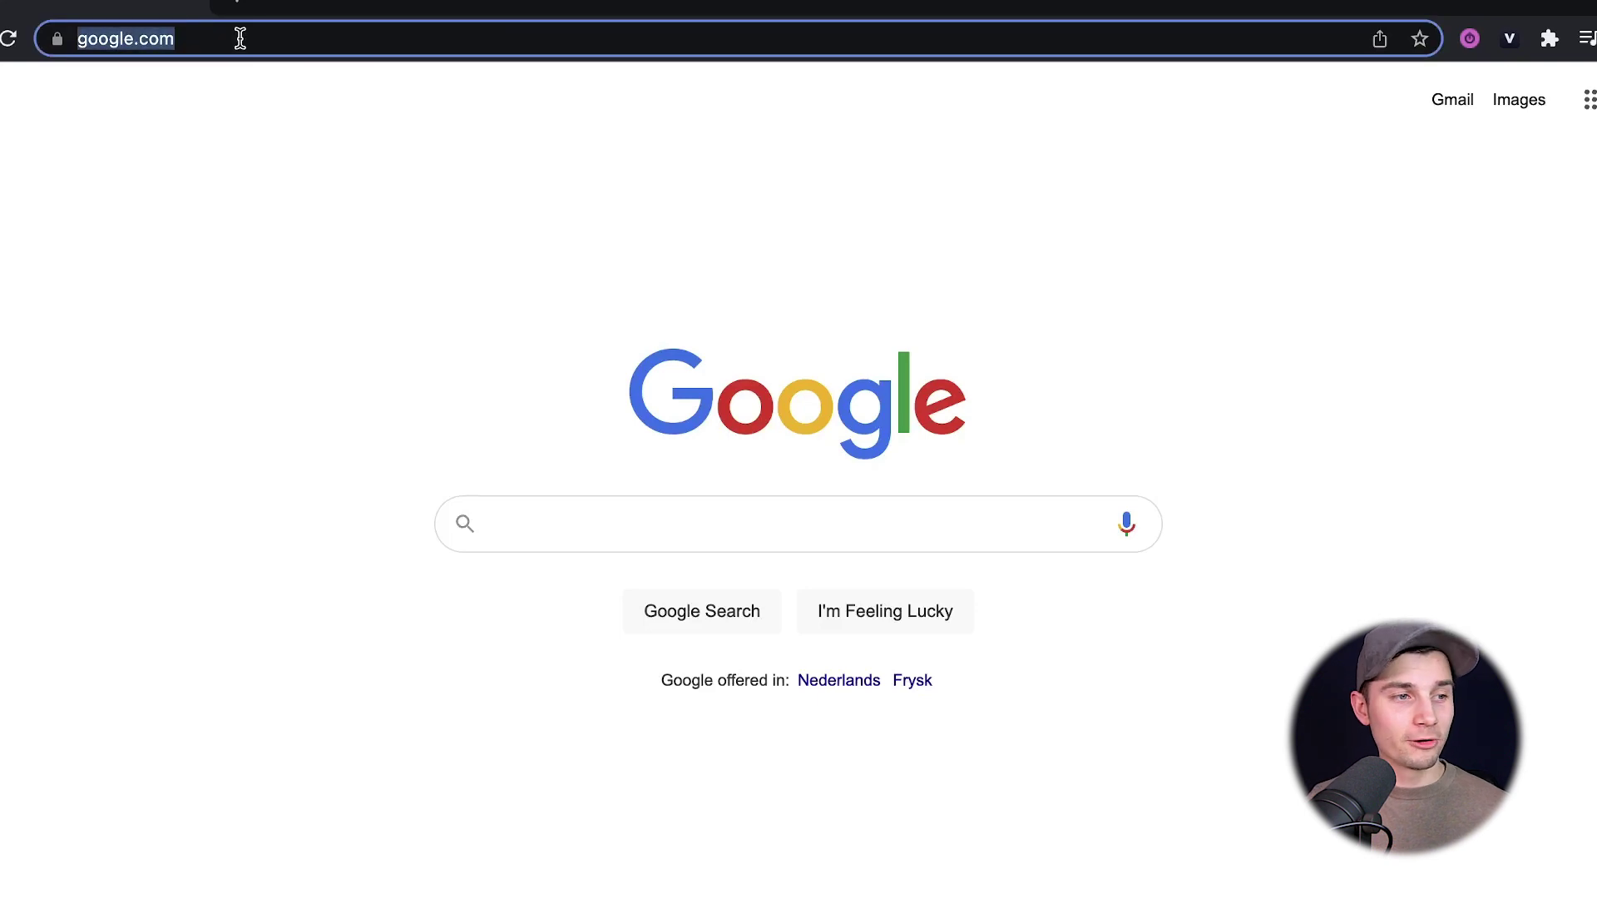
text(edit.new)
key(Return)
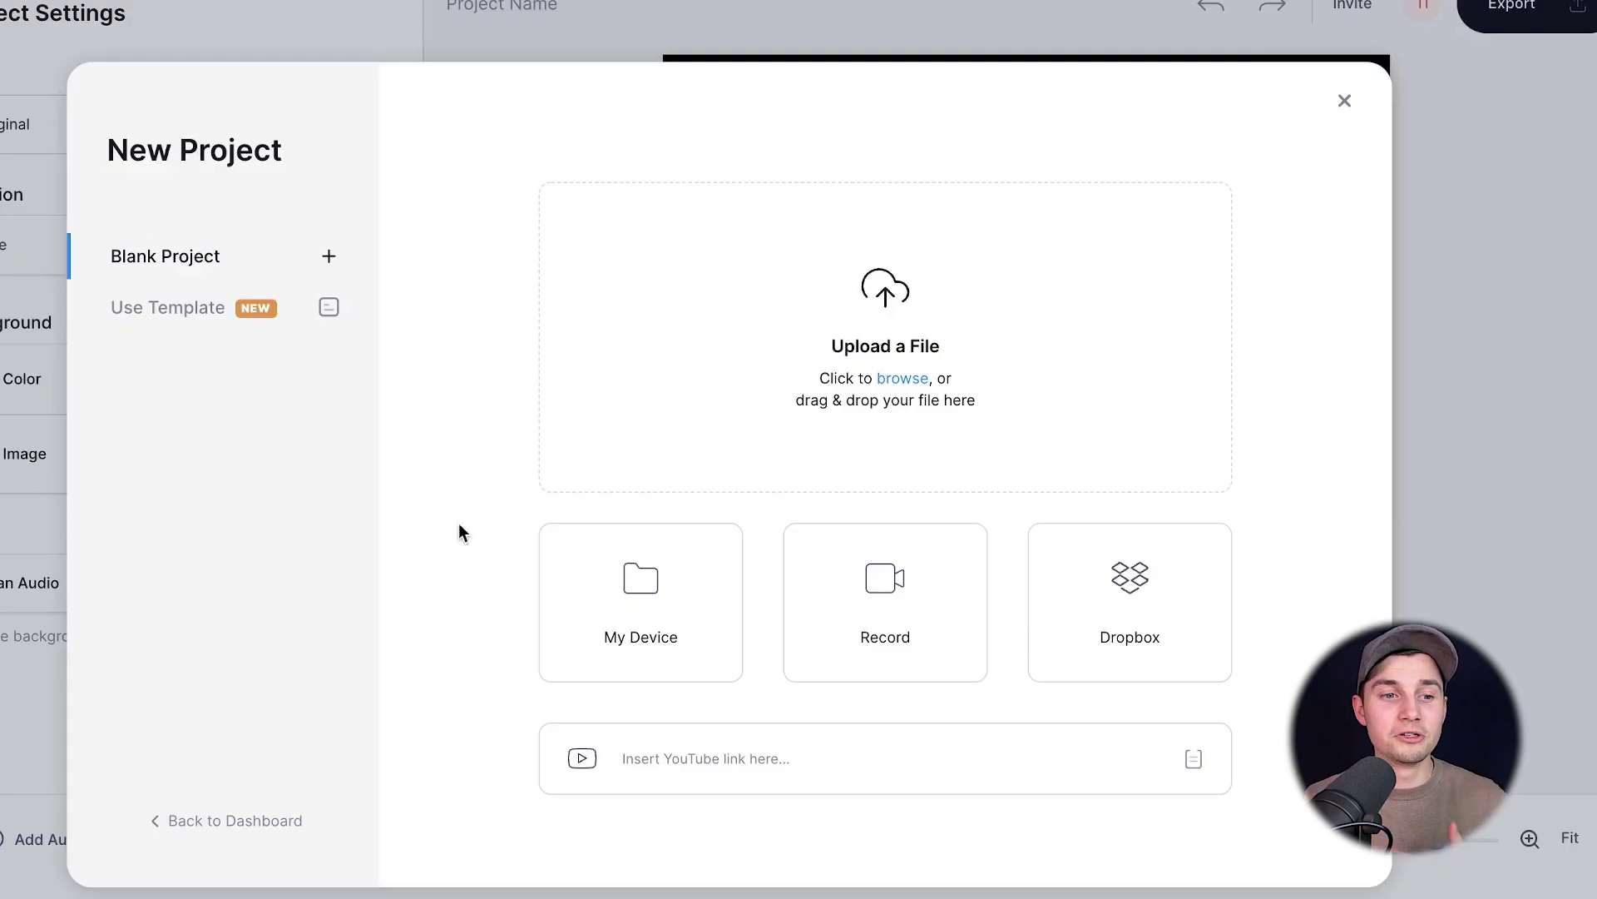
Upload the pointing clip from the Clips folder into the VEED editor
click(715, 346)
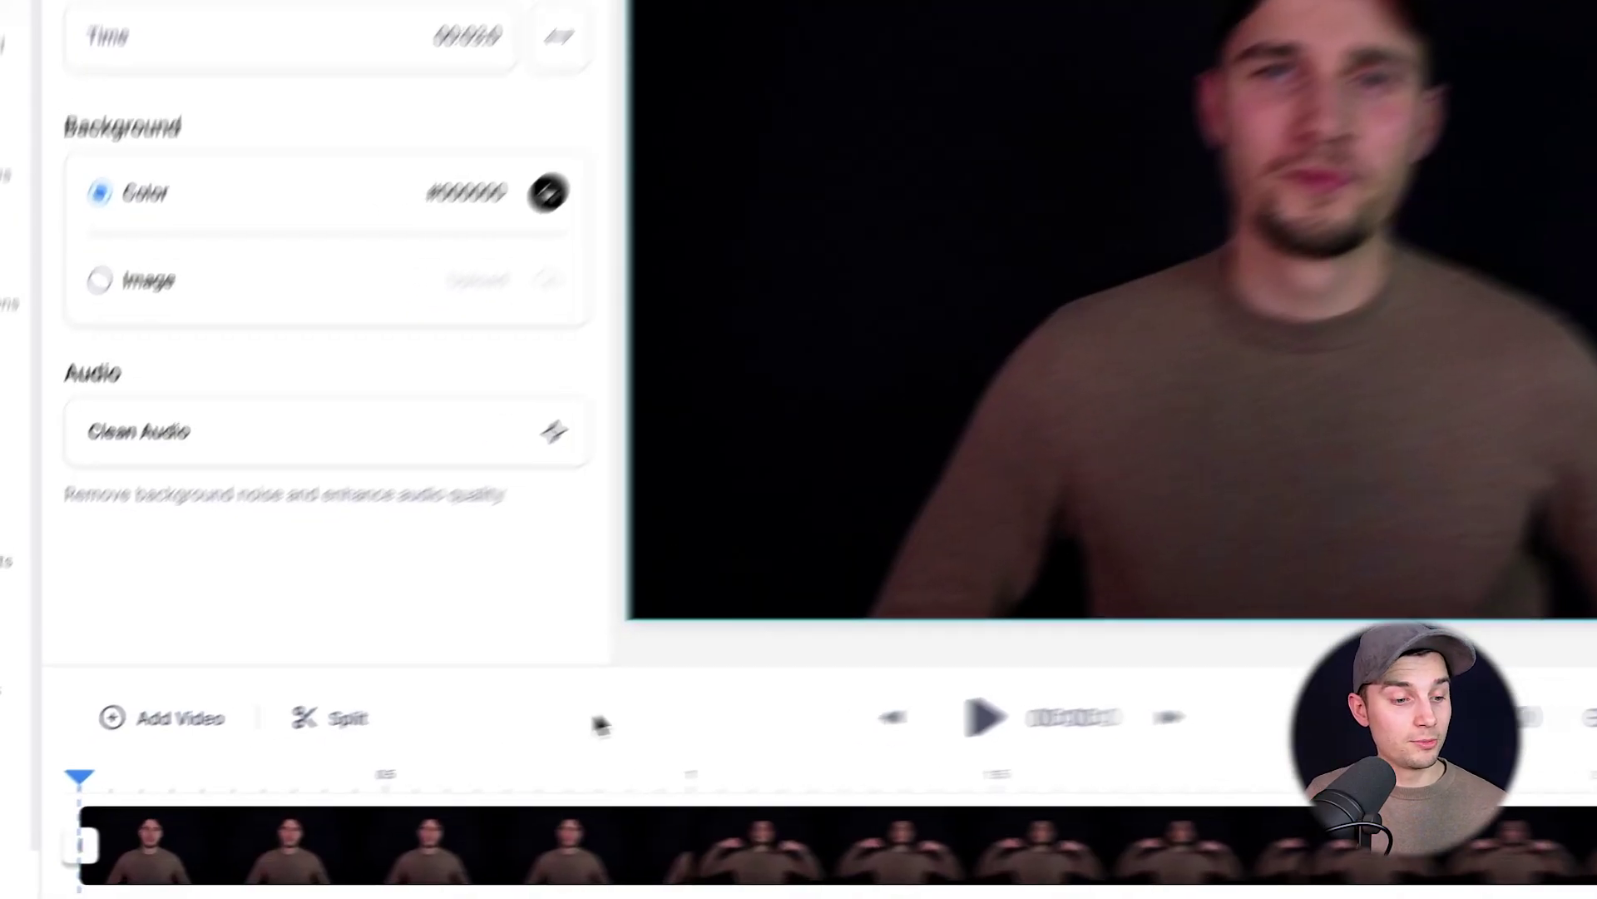
Trim the first 0.4 seconds off the clip and slide it back to start at 0
click(364, 848)
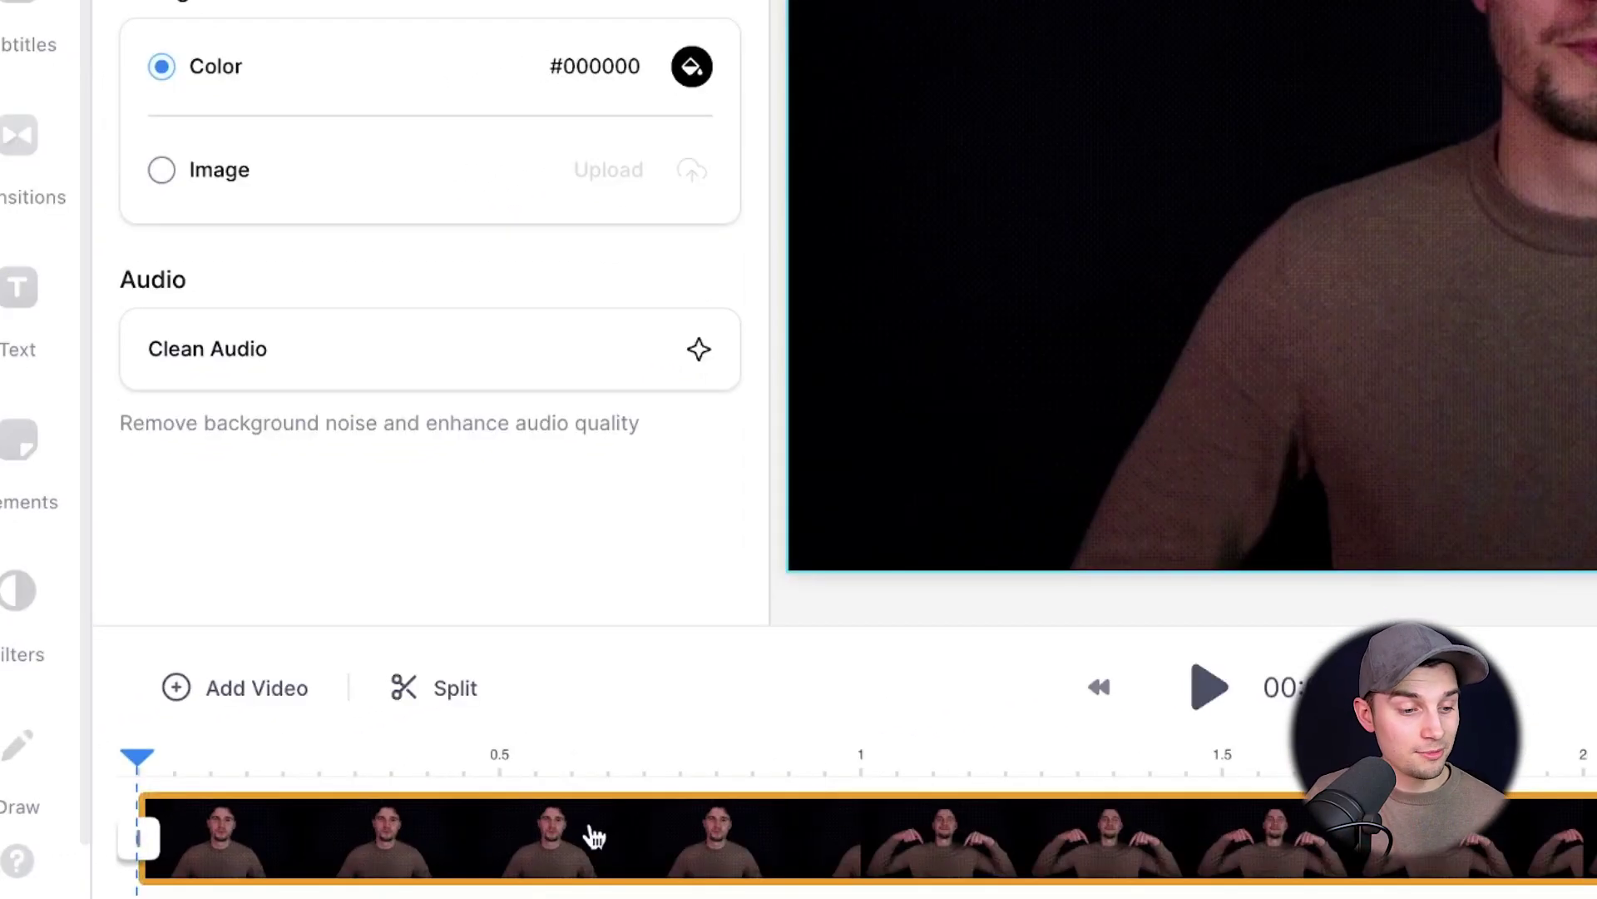
click(589, 836)
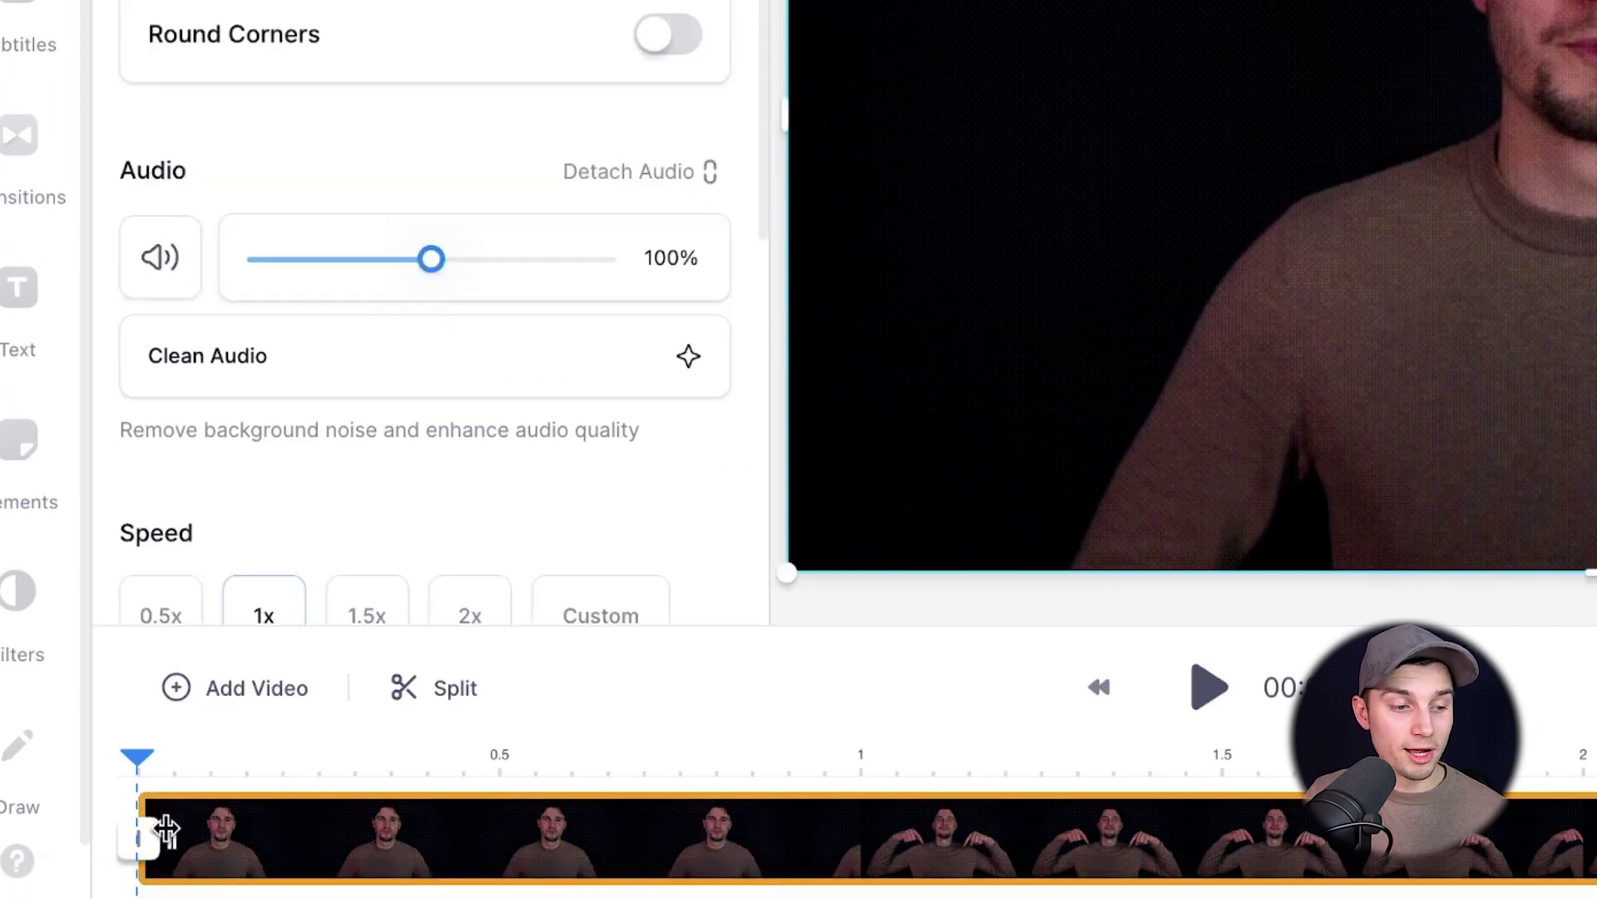
drag(183, 830, 520, 832)
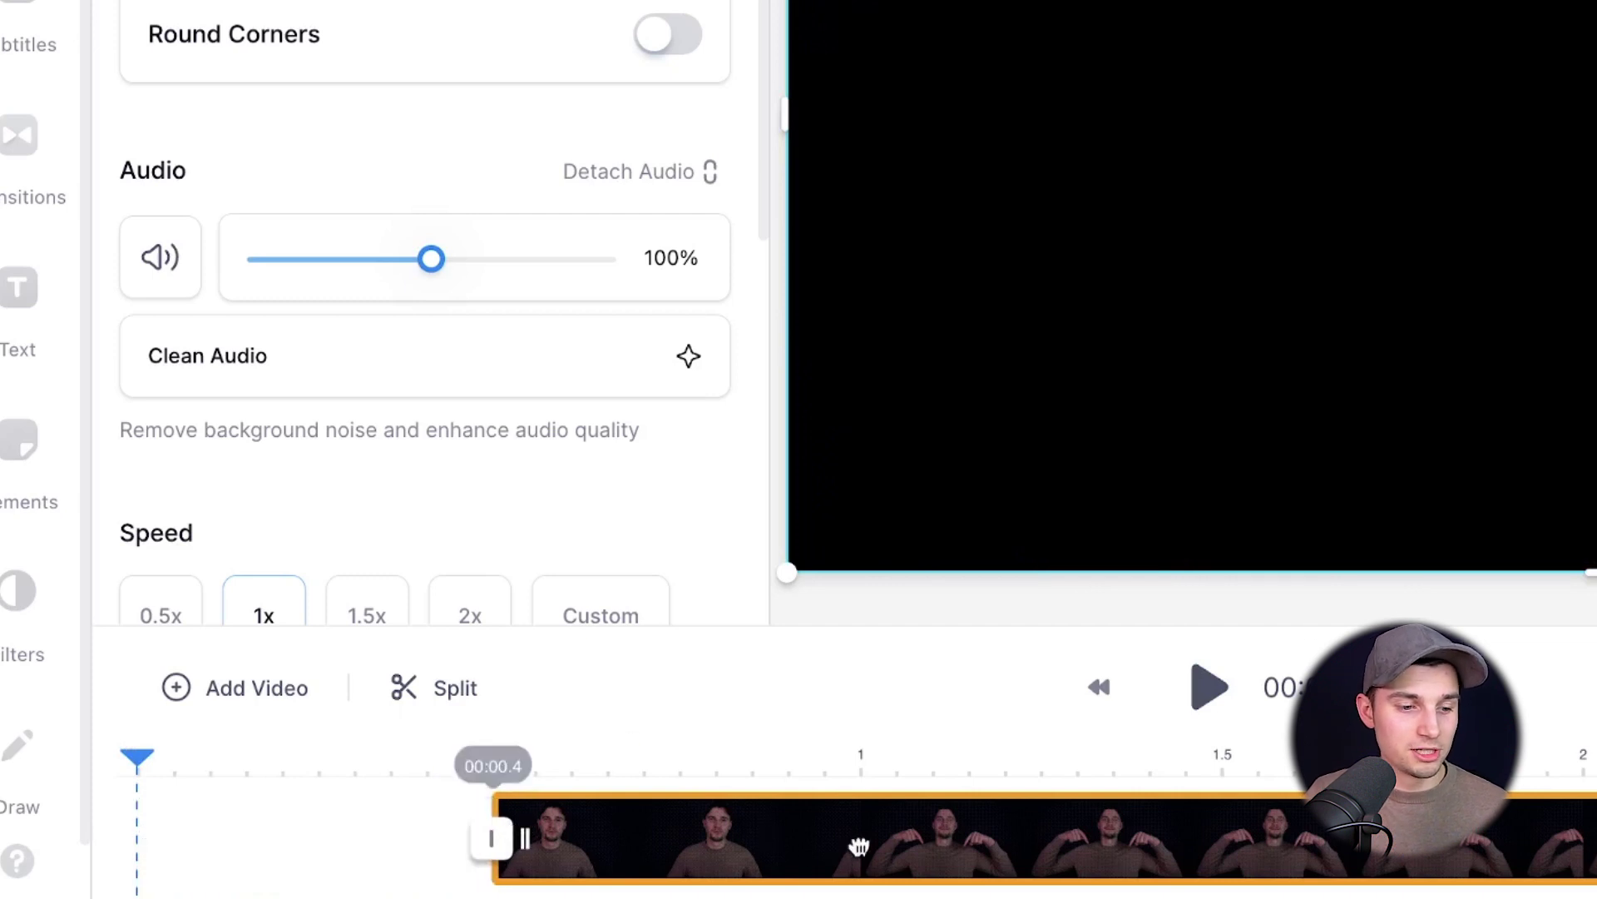
drag(859, 846, 449, 857)
Trim the clip's end so it runs about 2.2 seconds
click(904, 799)
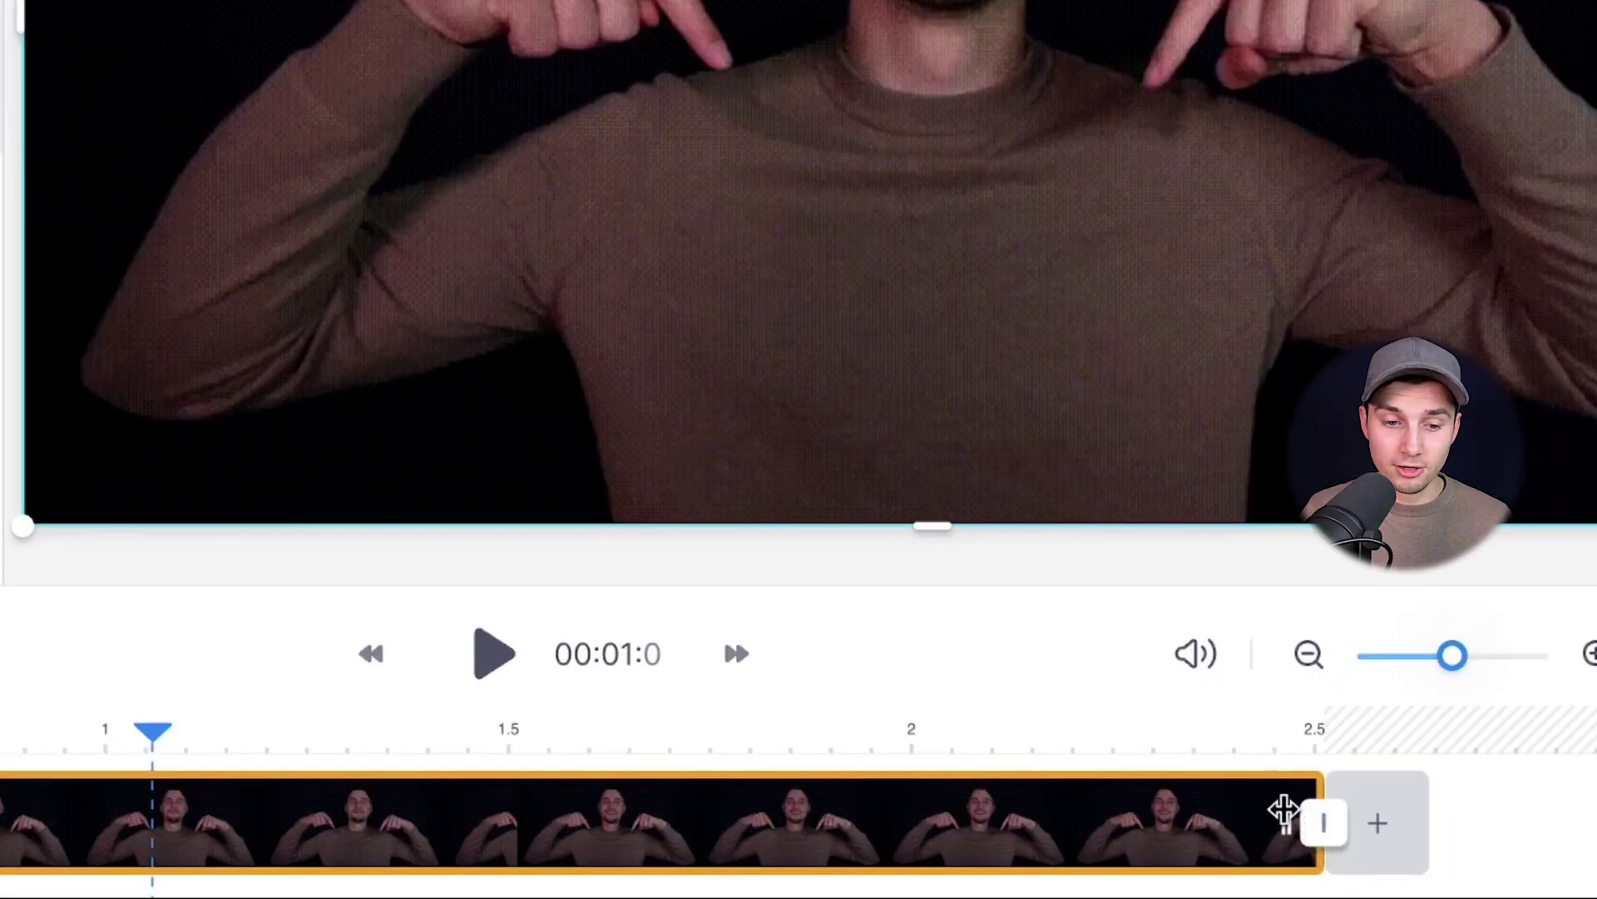
drag(1328, 845, 1204, 844)
drag(1100, 811, 1032, 820)
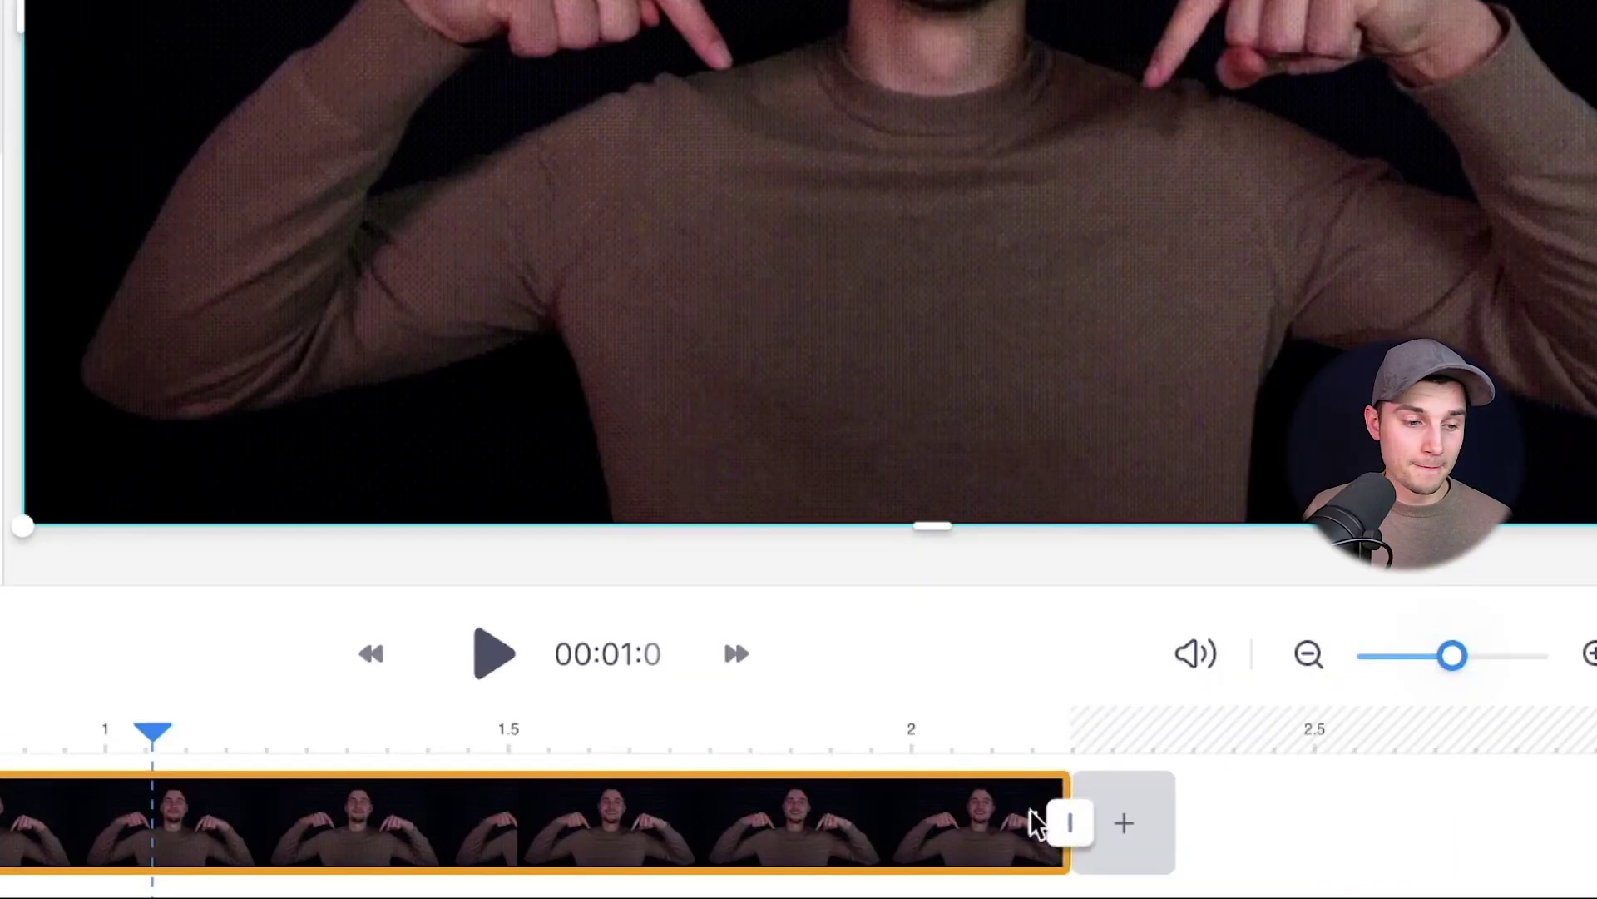
click(323, 797)
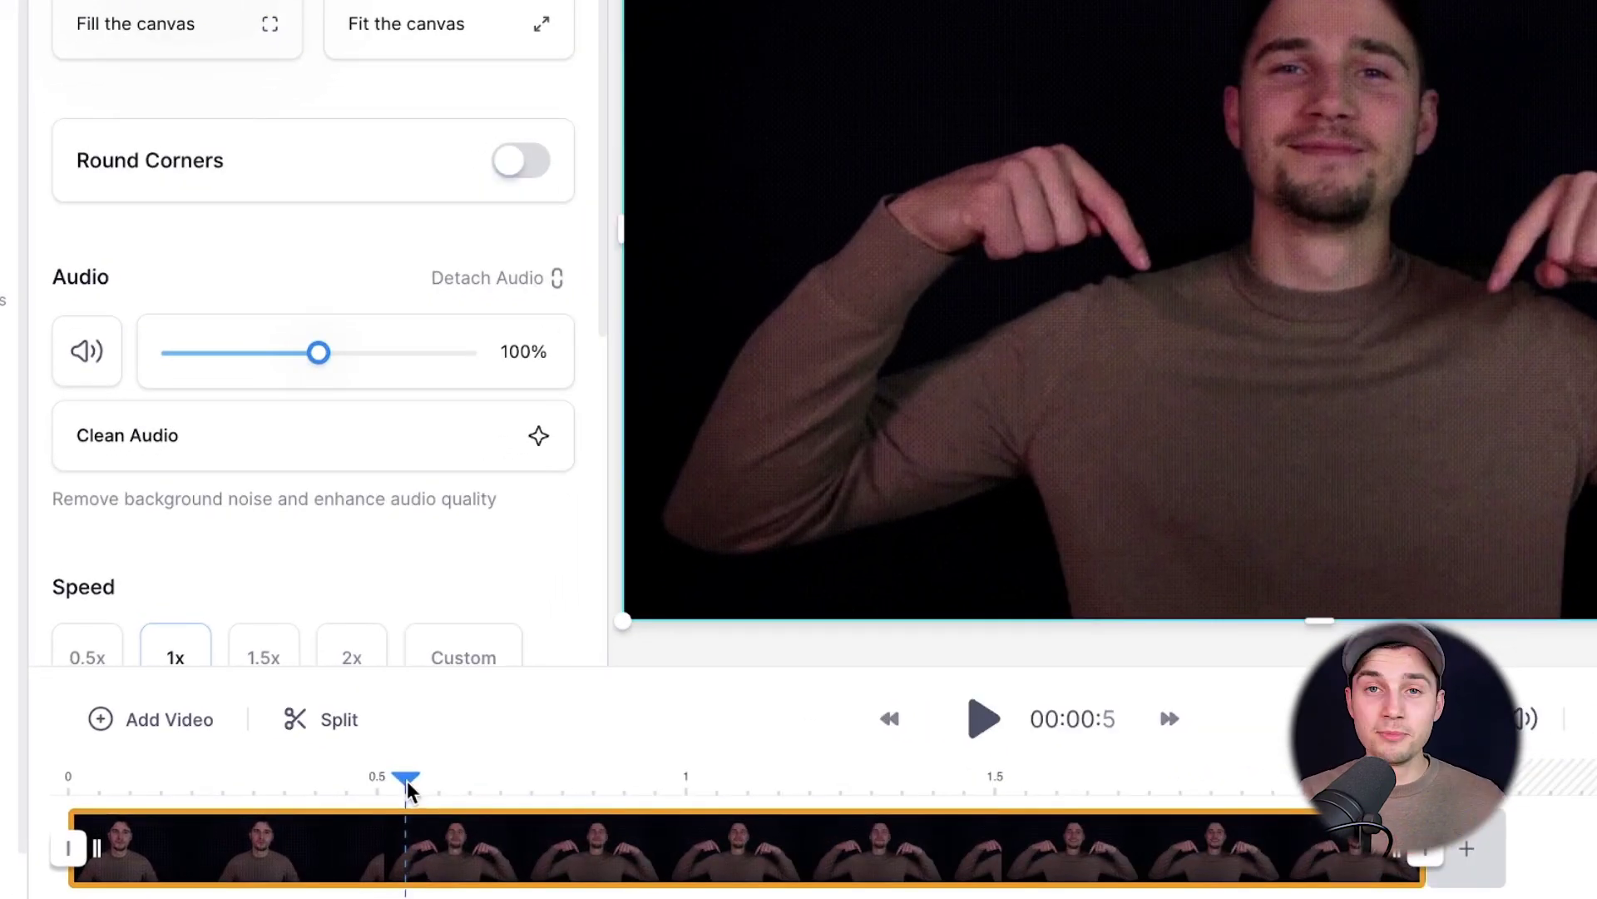
Split the clip at about 0.3 seconds and delete the opening piece
drag(466, 784, 541, 800)
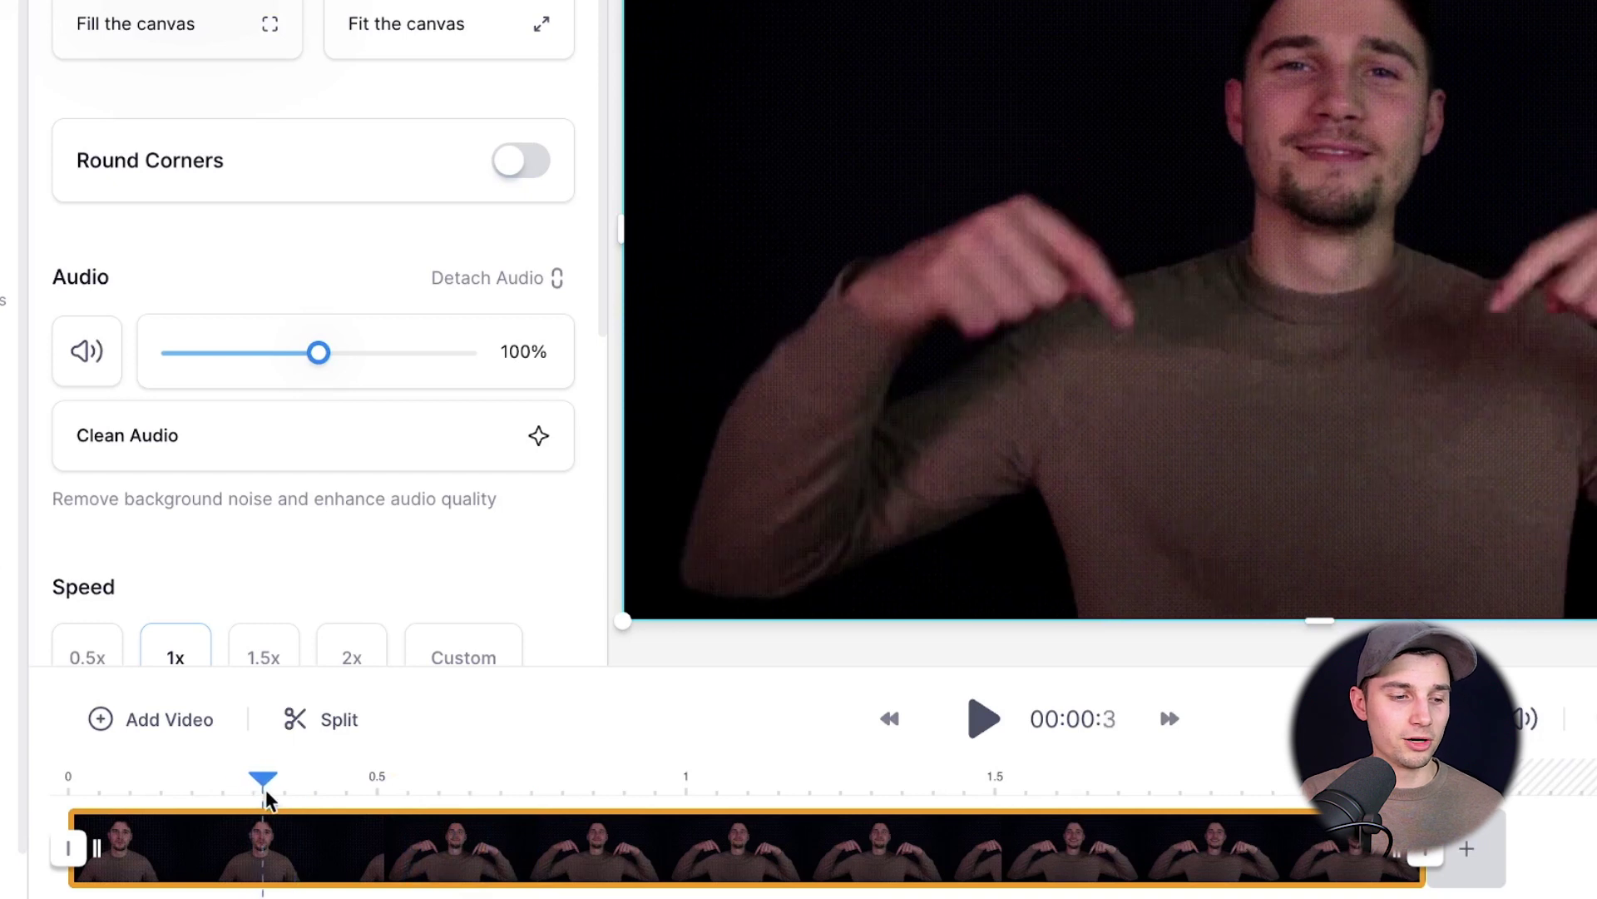
click(308, 787)
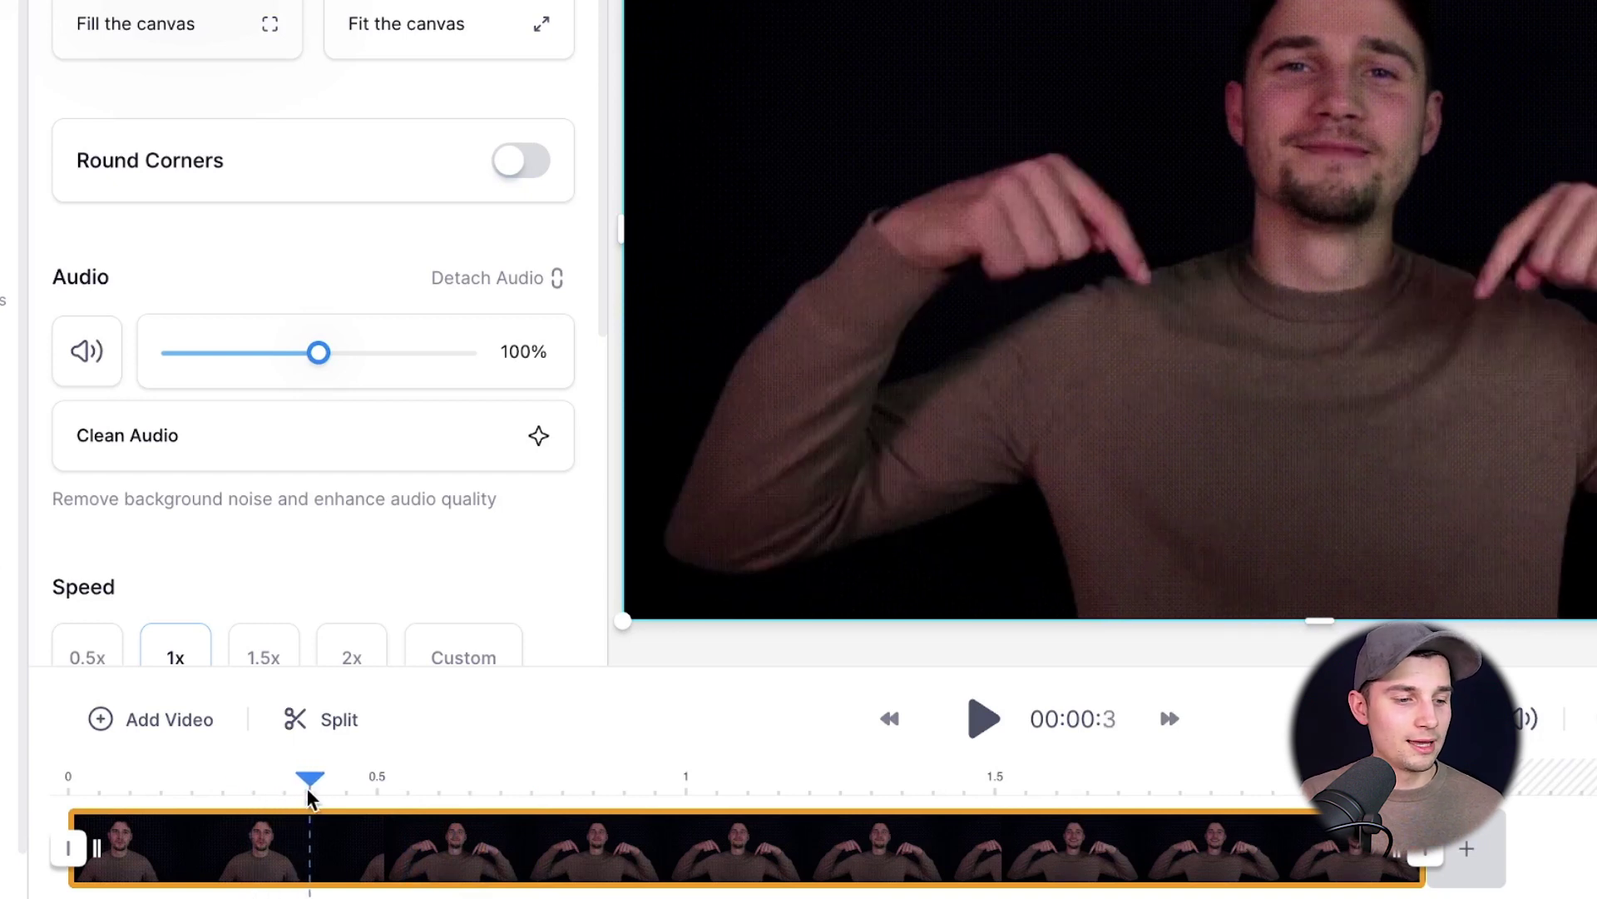
click(331, 724)
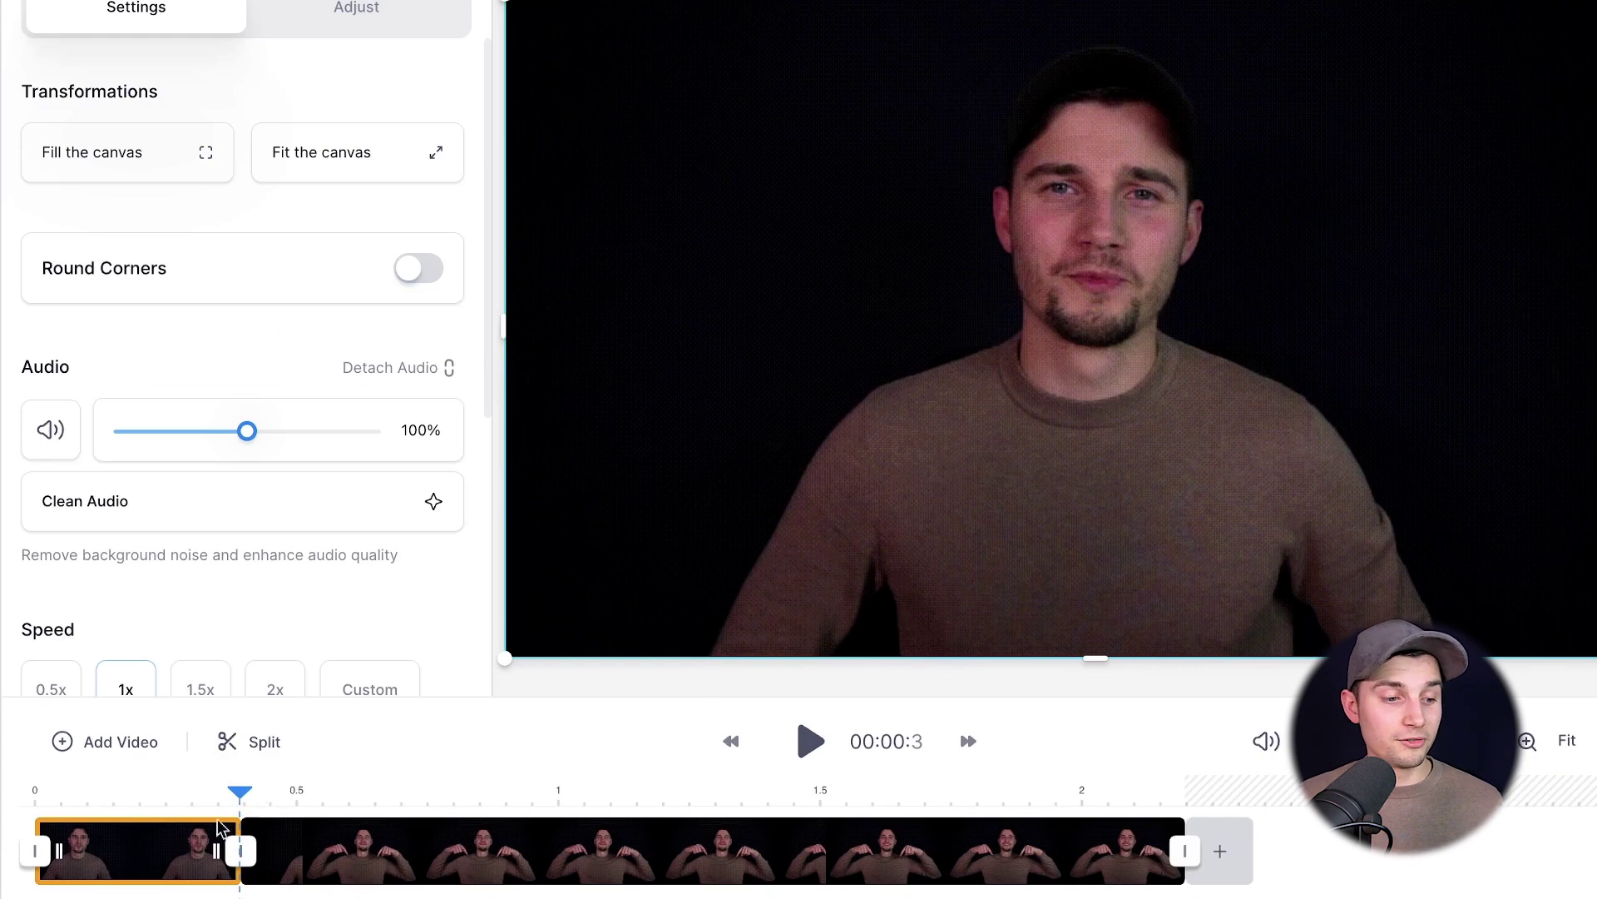
right_click(161, 845)
click(227, 813)
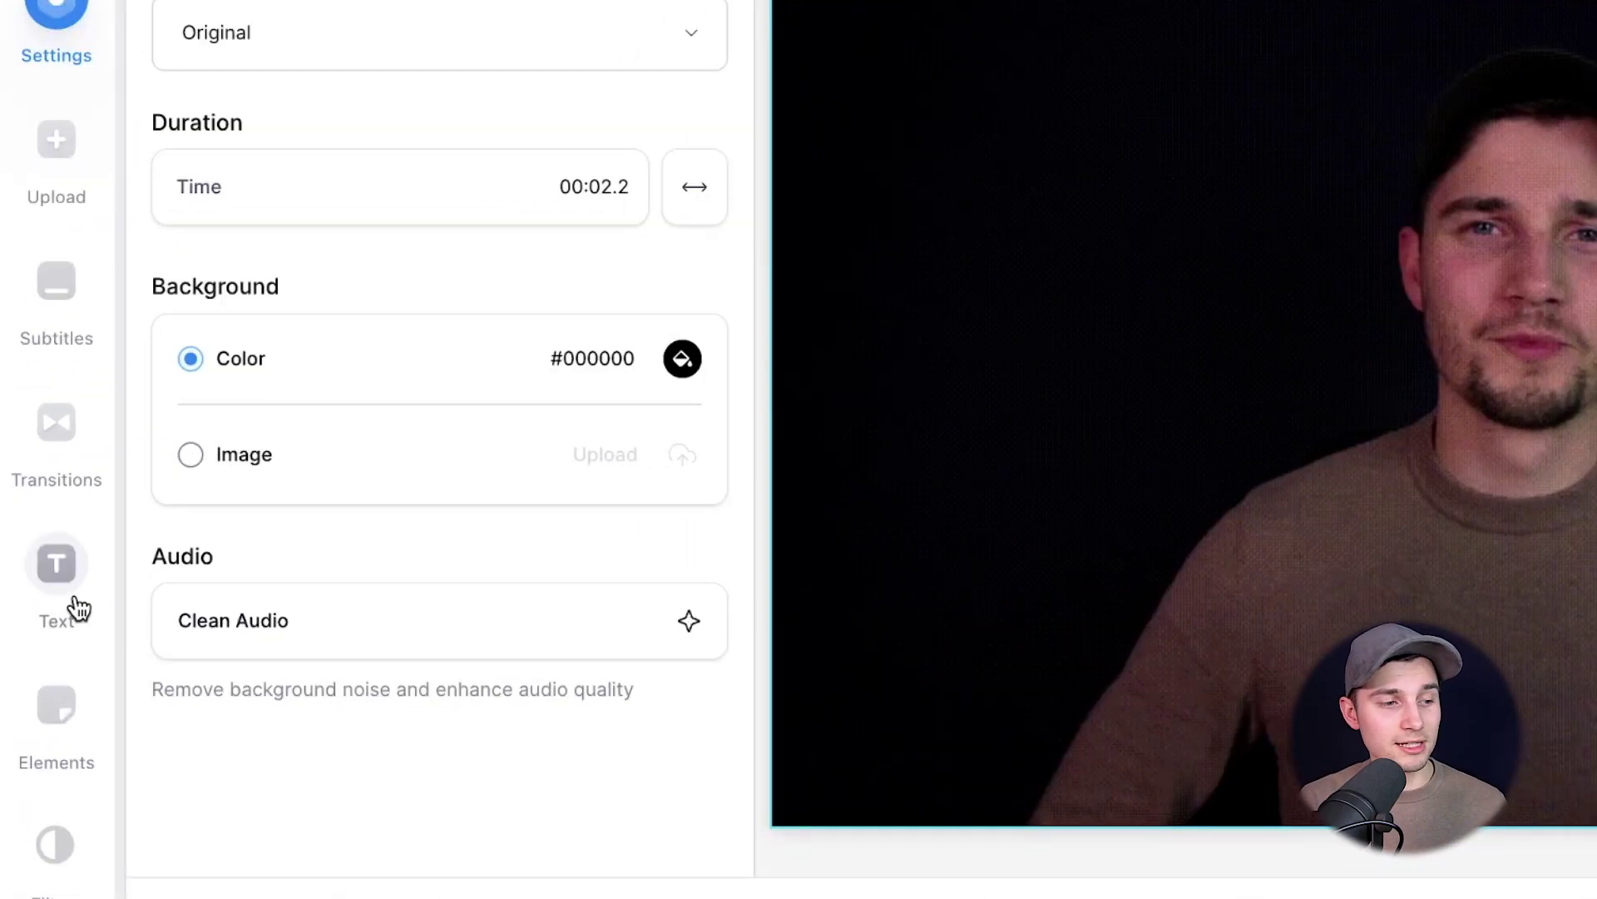
Add a headline caption with white, centre-aligned text
click(75, 605)
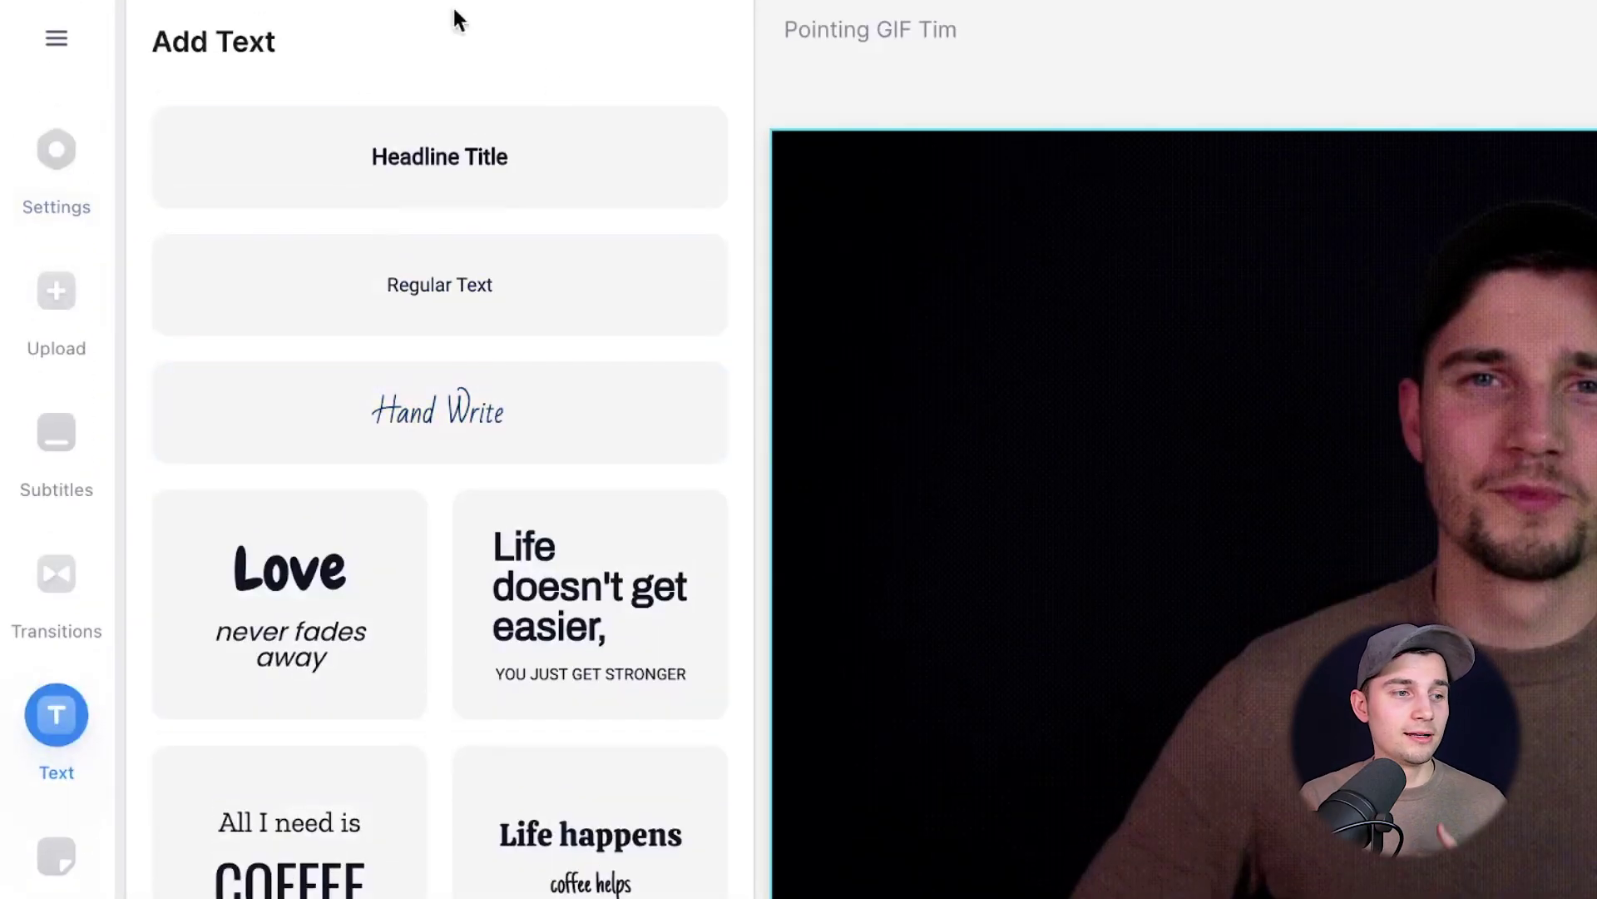
click(463, 205)
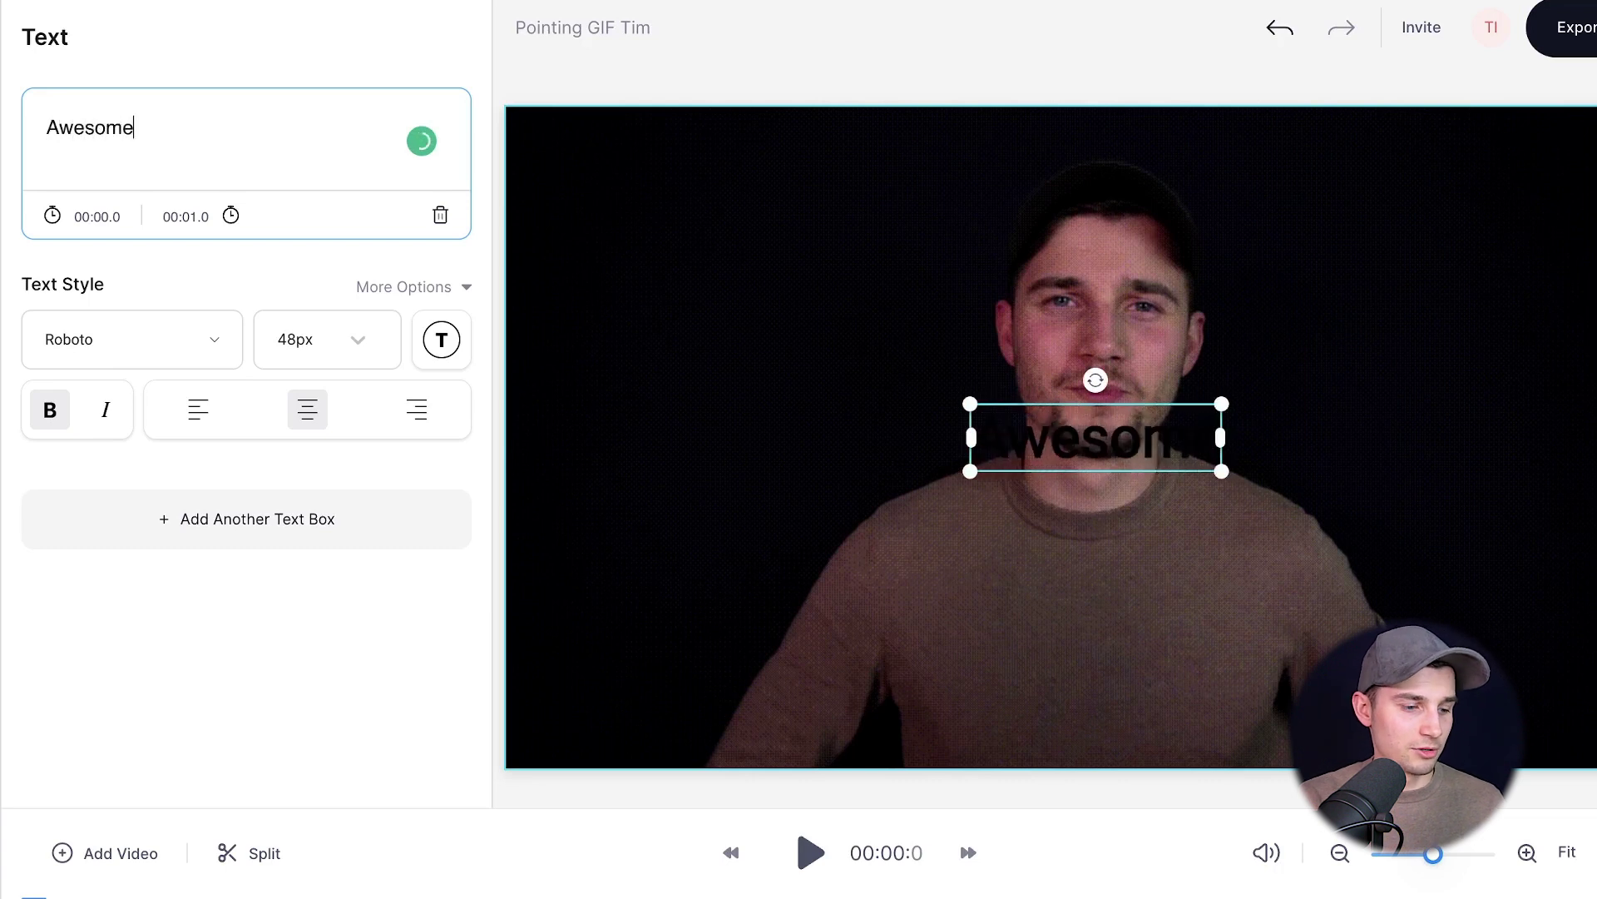
click(403, 286)
click(131, 339)
click(64, 557)
click(327, 339)
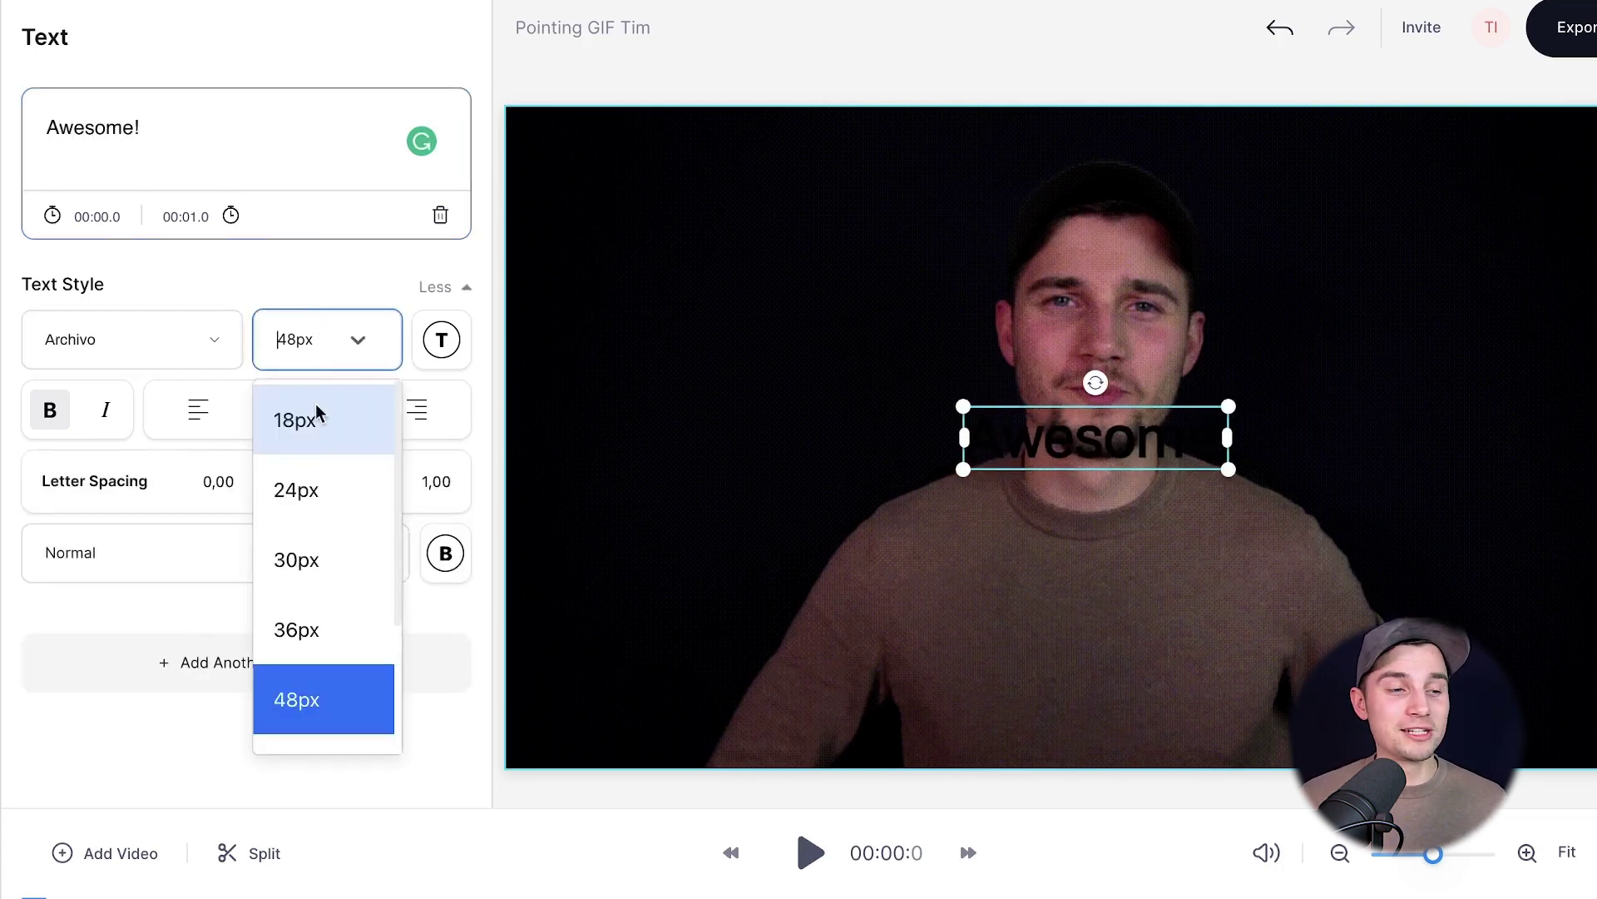
click(300, 627)
click(441, 339)
click(247, 366)
click(299, 411)
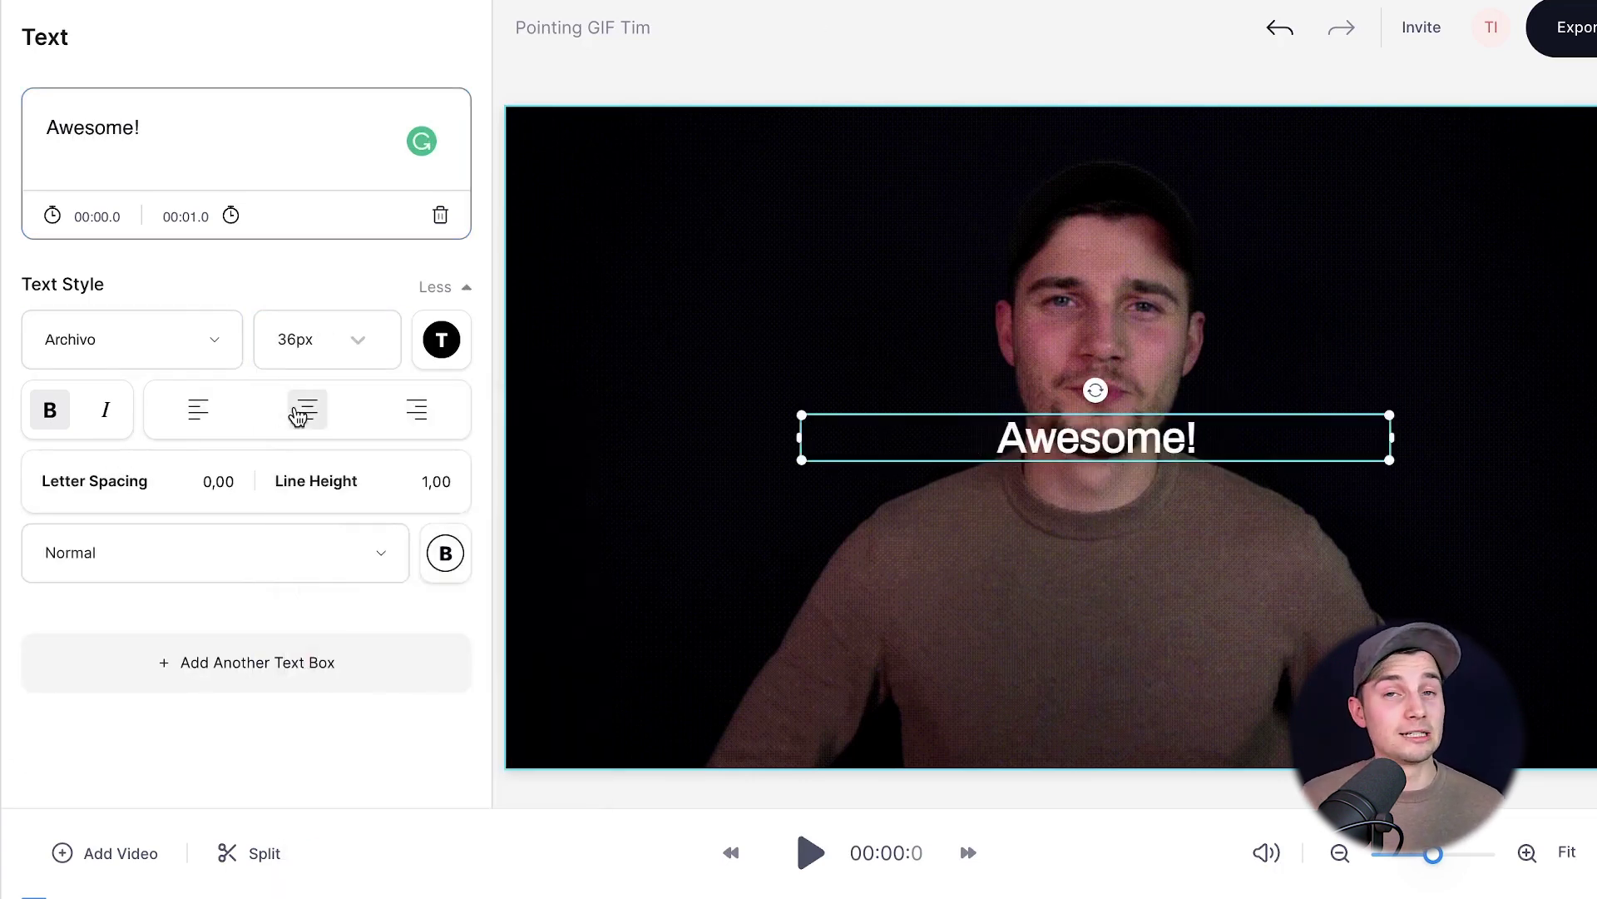
Set the caption to 60px in the Anton font
click(327, 339)
click(321, 653)
click(131, 338)
click(117, 463)
click(132, 339)
click(125, 532)
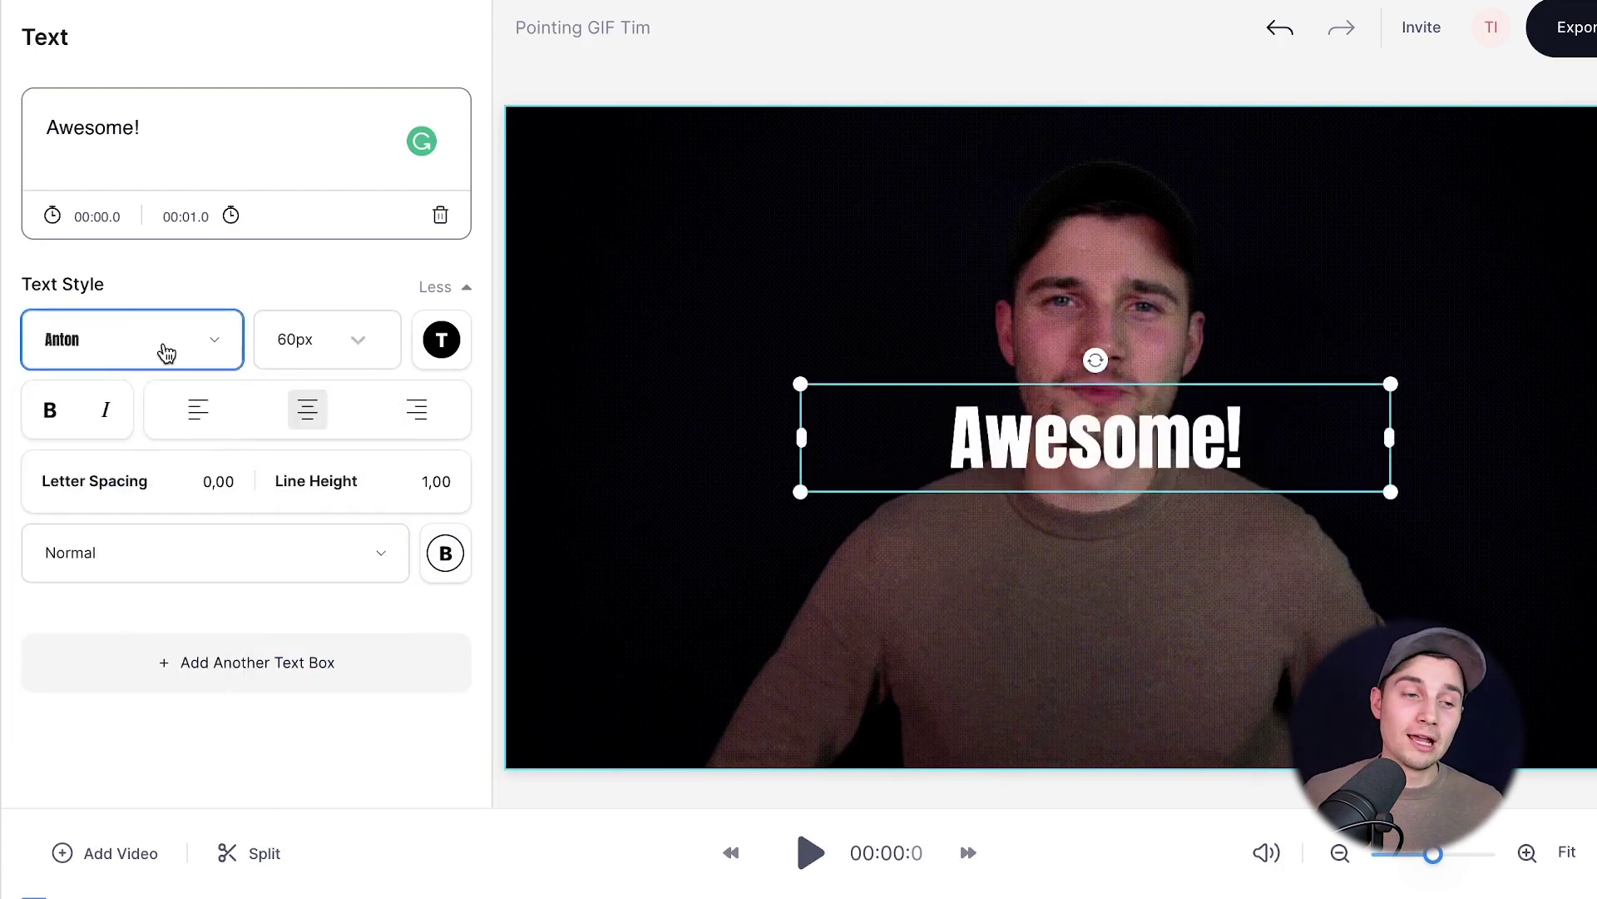
Give the caption a square pink background
click(215, 552)
click(215, 710)
click(445, 553)
click(235, 611)
click(234, 553)
click(119, 553)
click(588, 499)
key(ctrl+z)
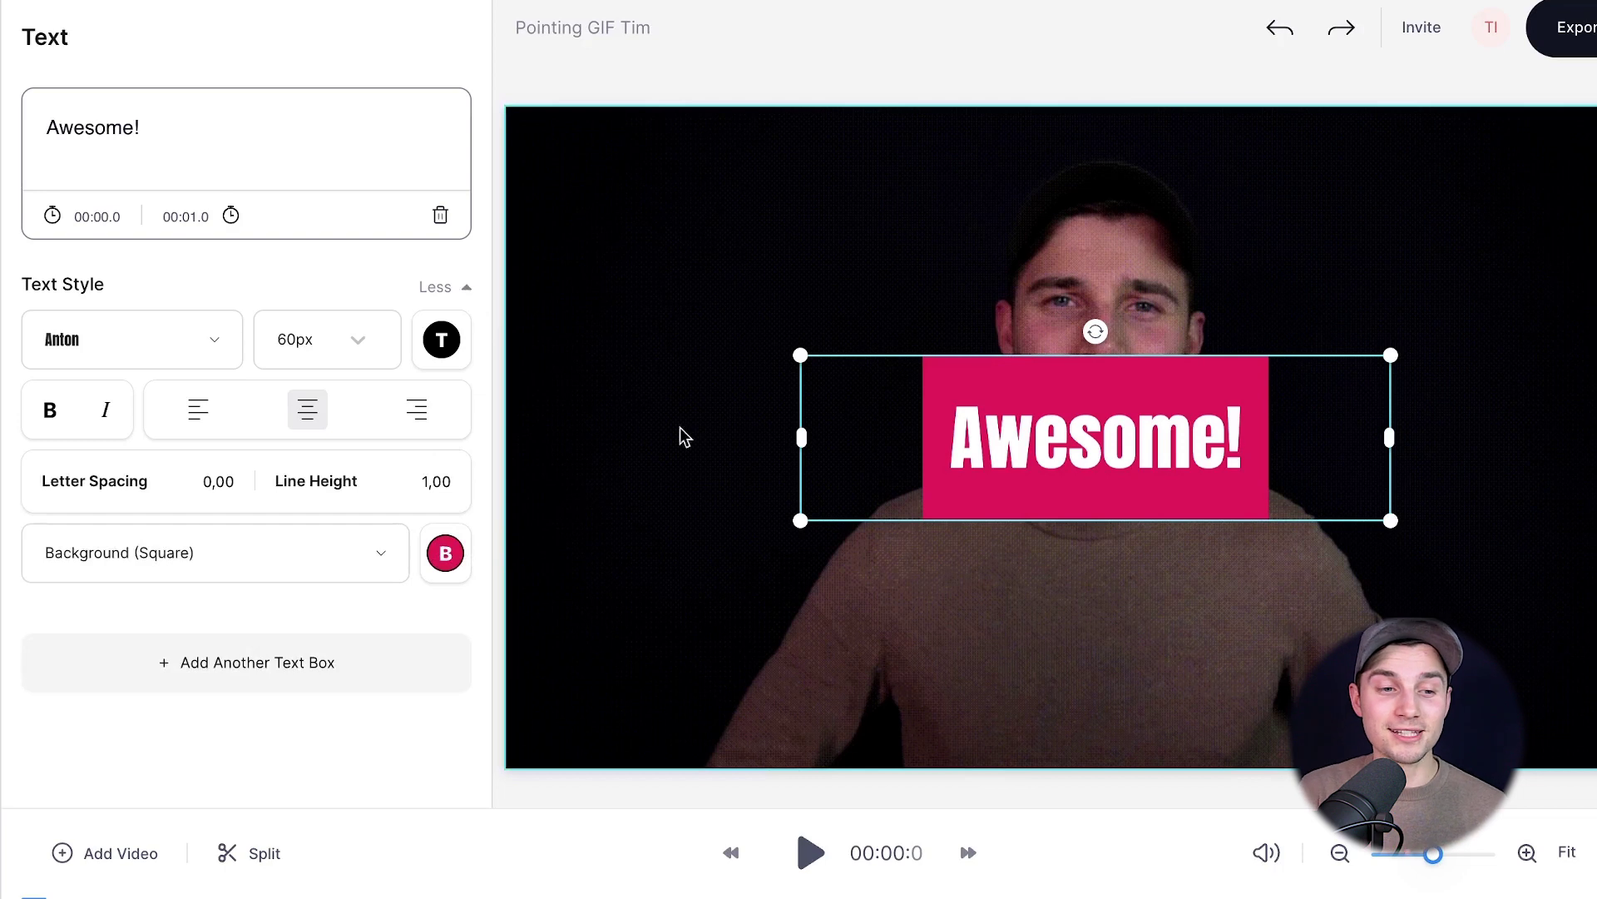
Enlarge the caption to 71px, level it at 0°, and place it below the pointing hands
drag(1030, 424, 861, 476)
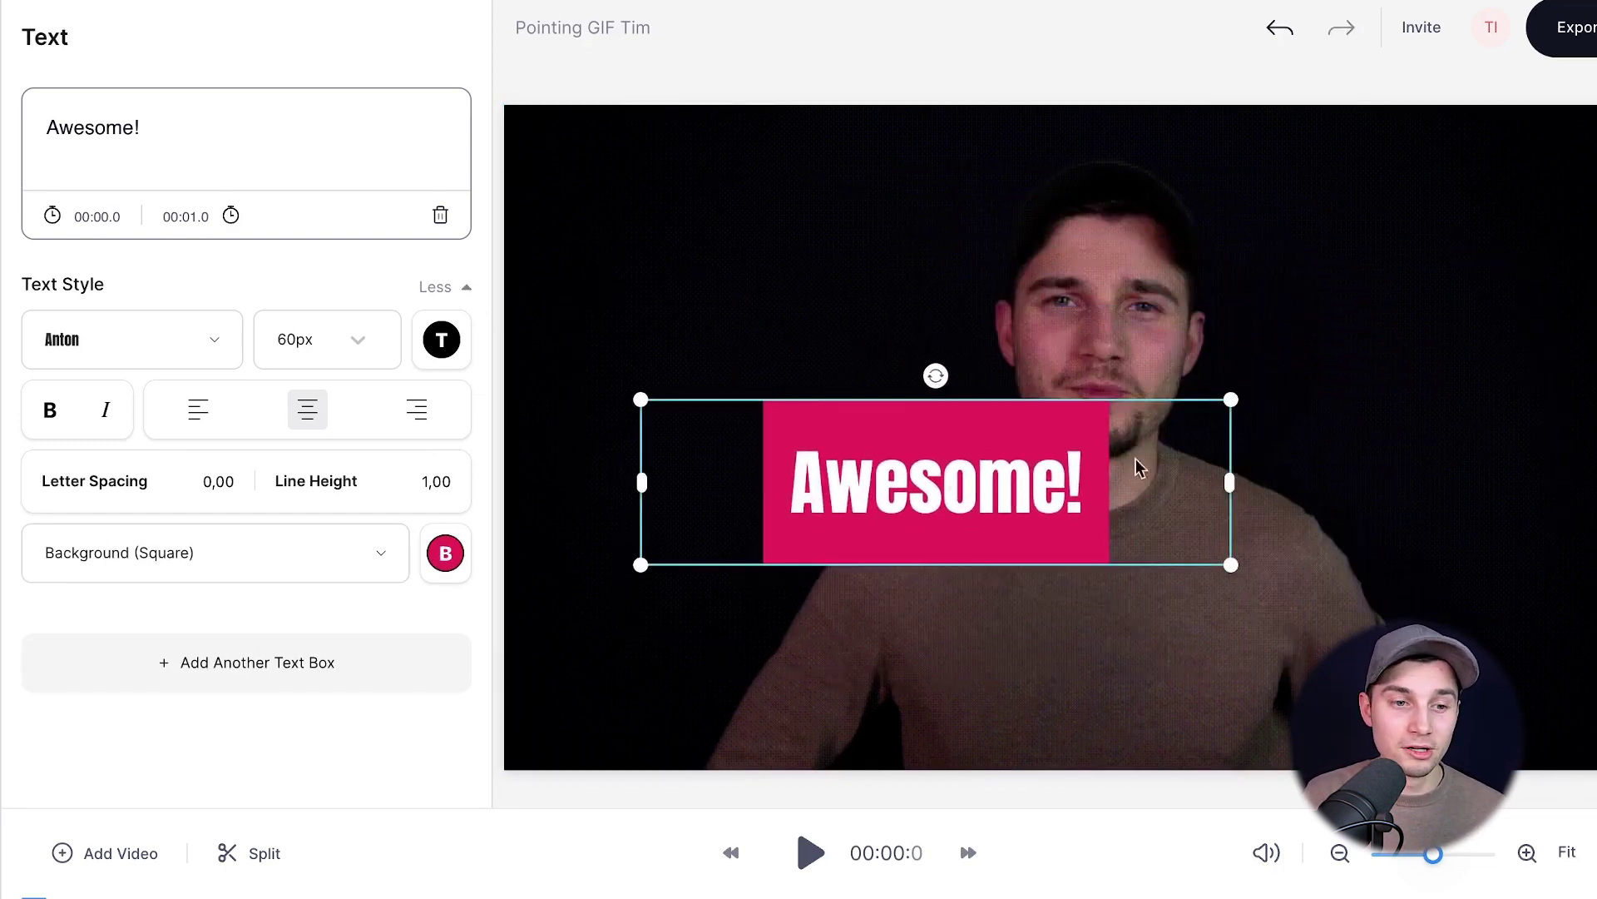
drag(1231, 401, 1345, 372)
mouse_move(991, 346)
mouse_down()
mouse_move(1013, 344)
mouse_move(991, 341)
mouse_up()
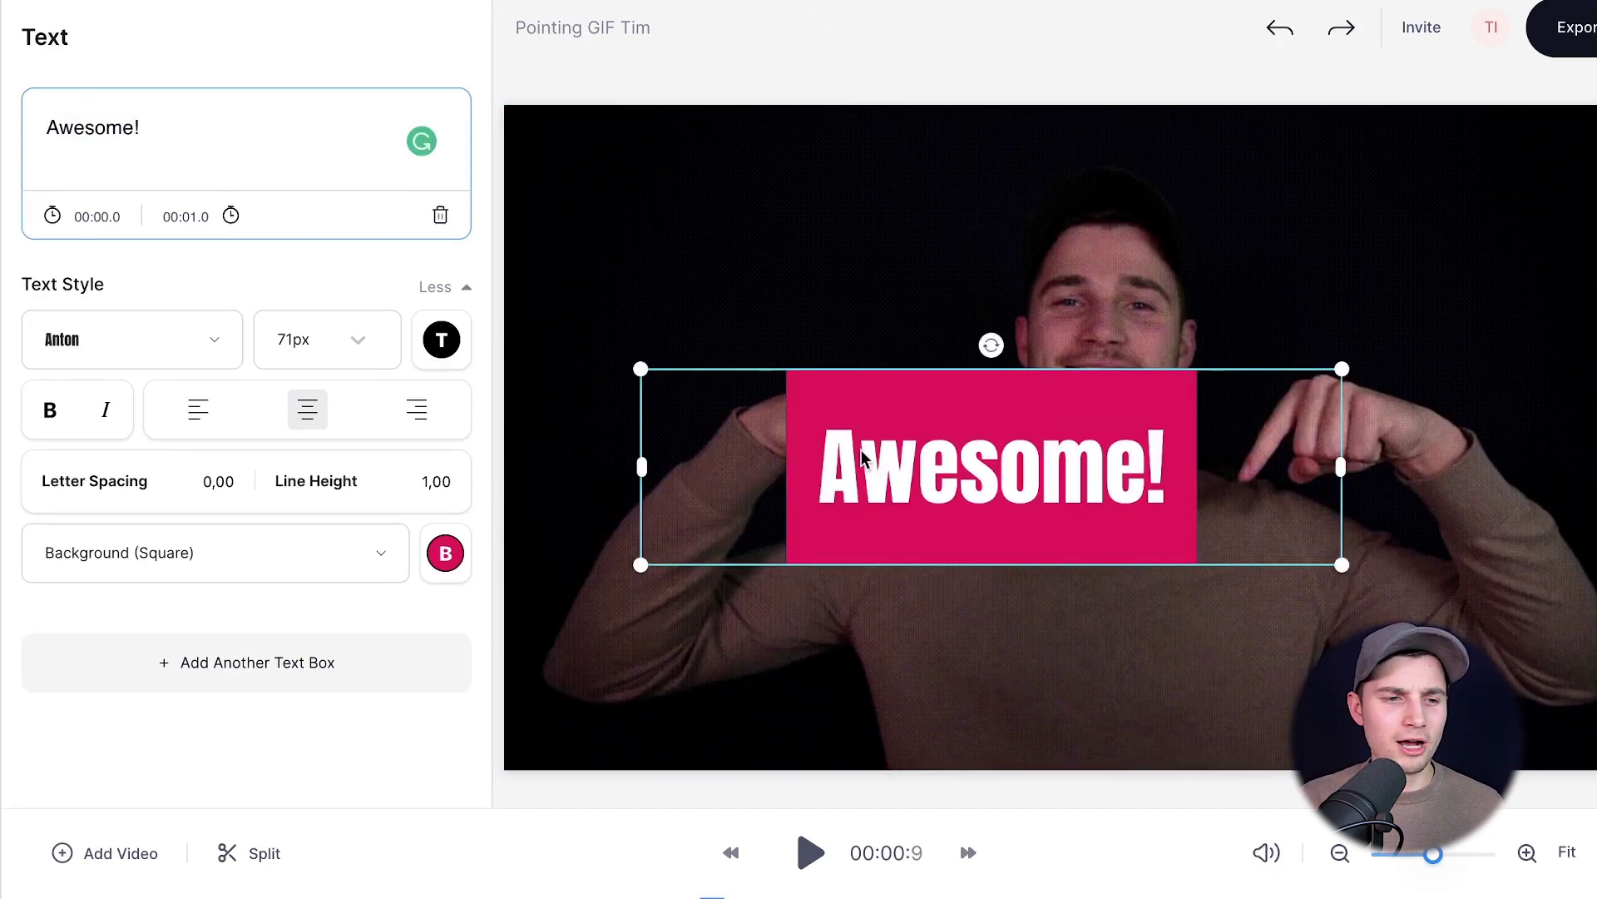
drag(866, 464, 981, 634)
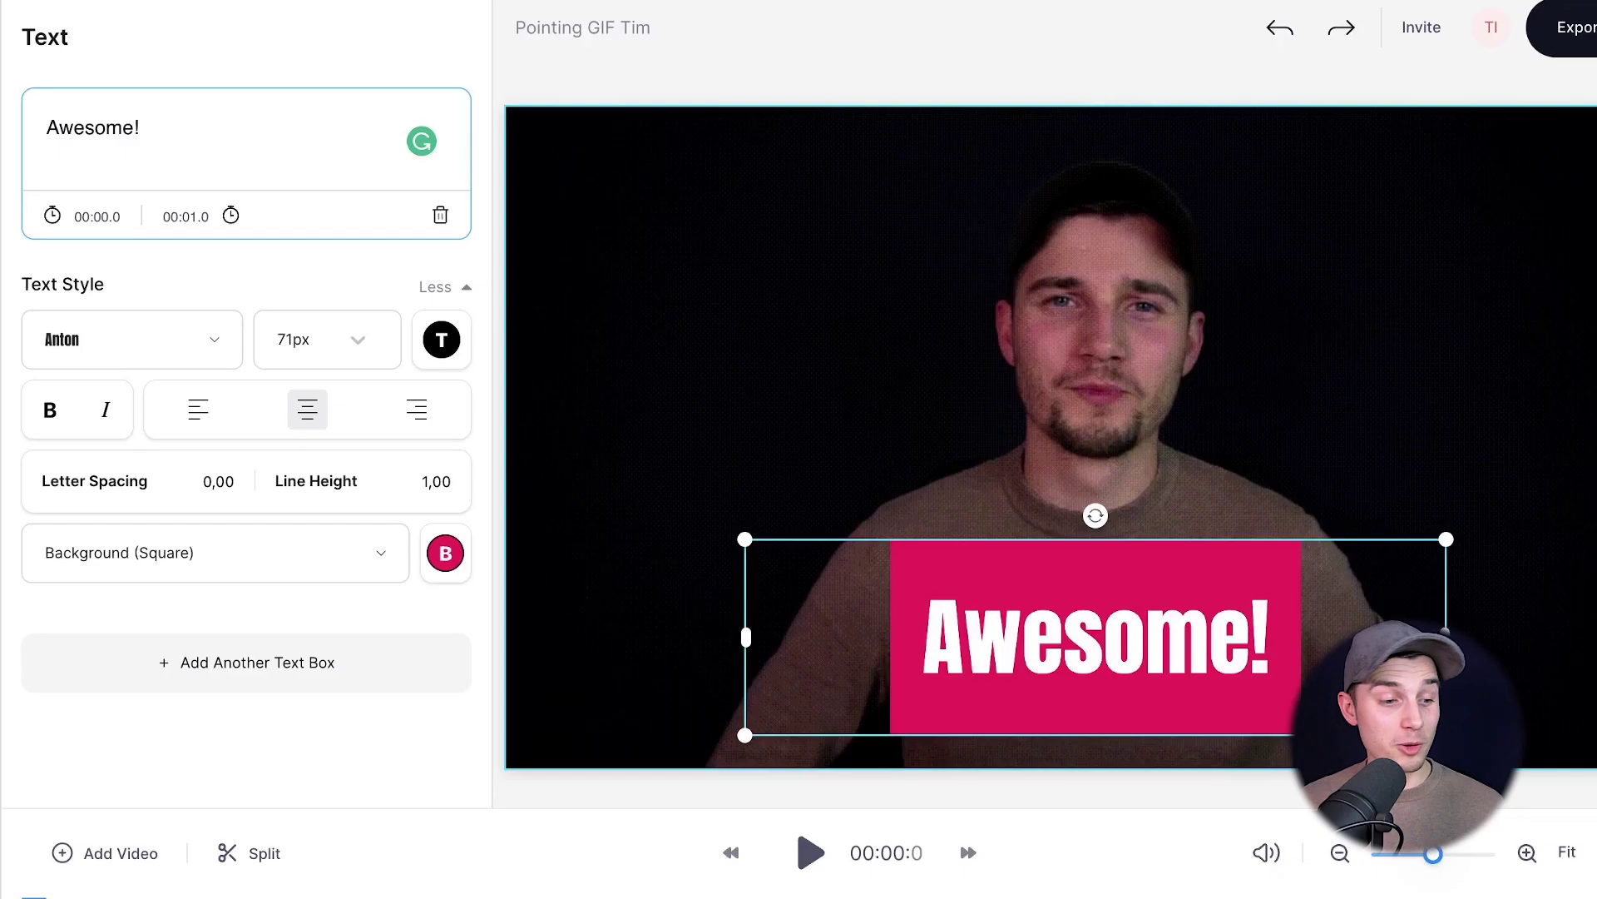
key(space)
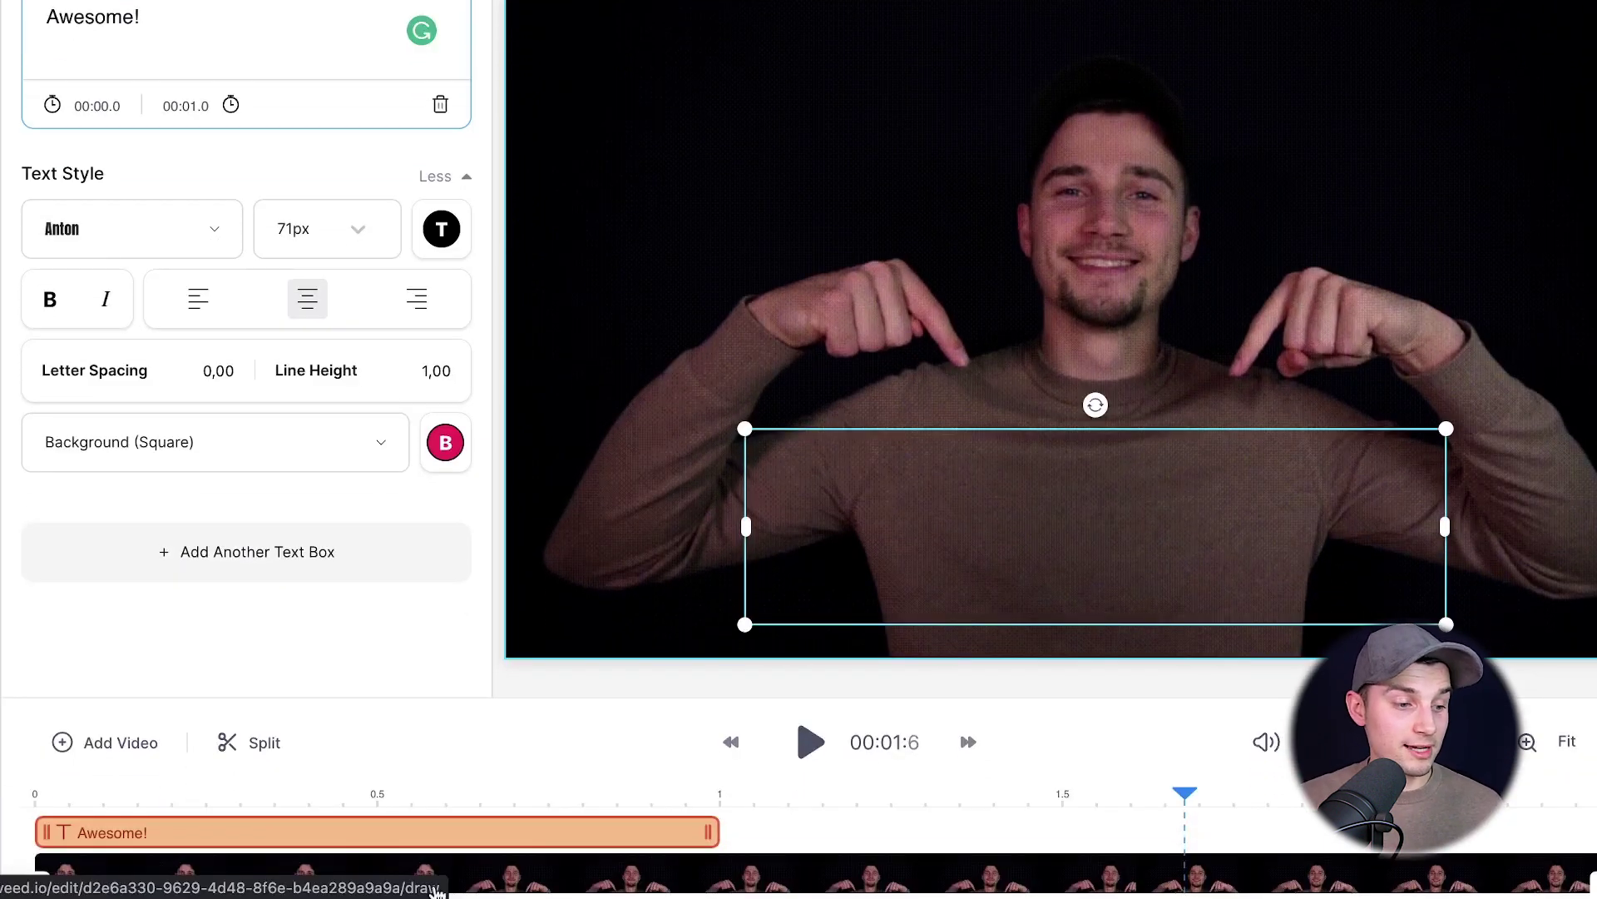
Stretch the caption's timeline clip to run from 0.5 s to the 2.2 s end
drag(437, 795, 394, 791)
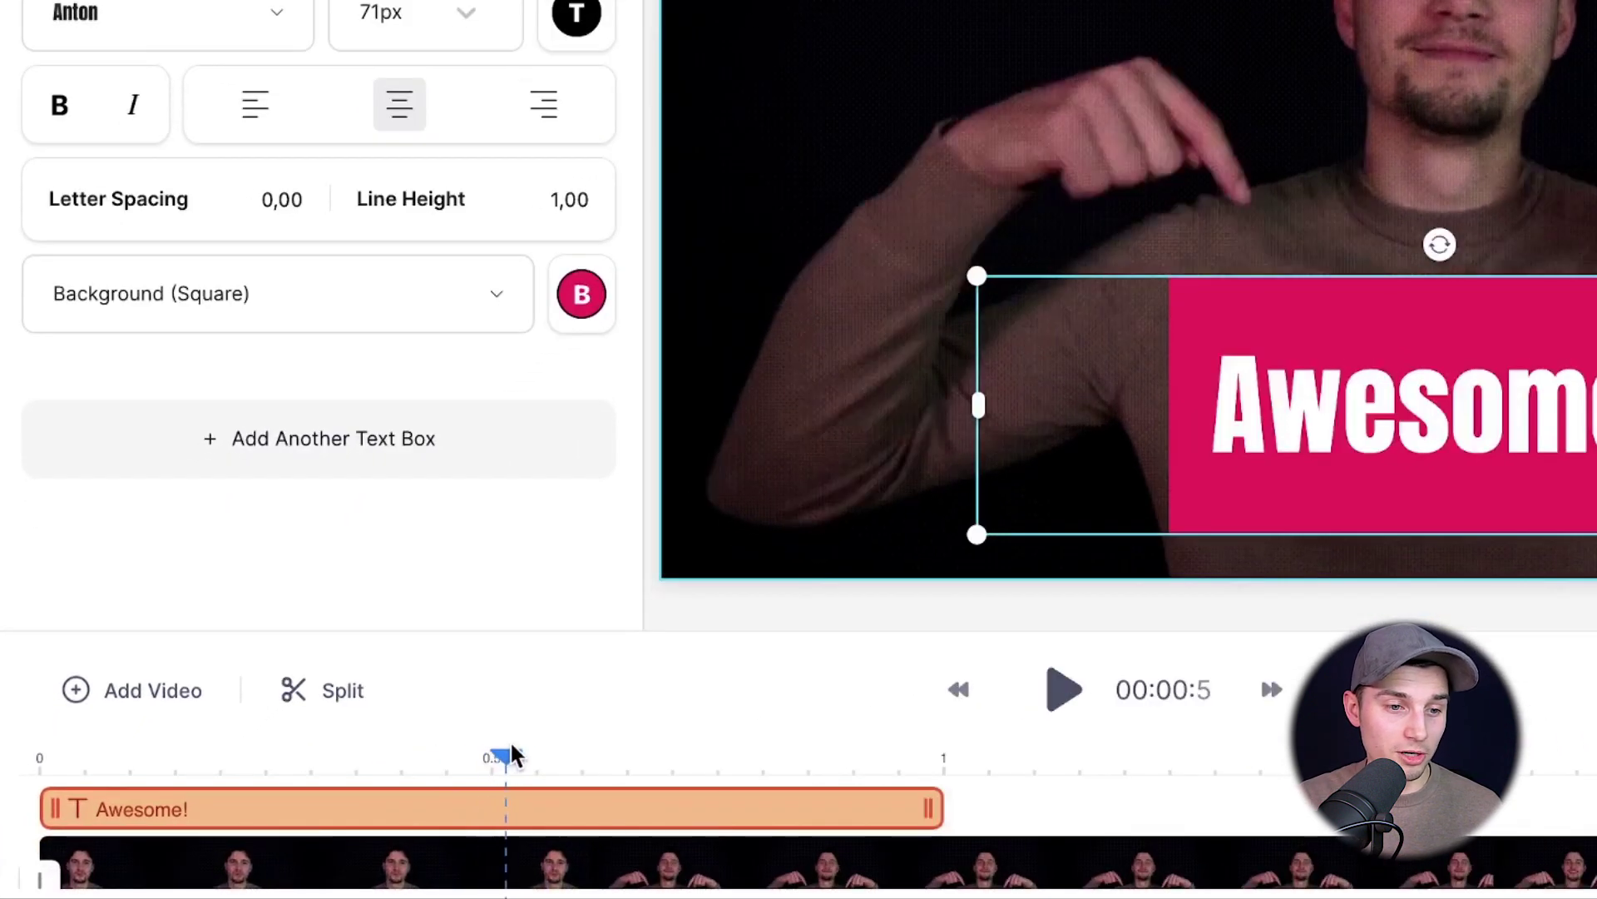
mouse_move(513, 755)
mouse_down()
mouse_move(566, 757)
mouse_move(502, 758)
mouse_up()
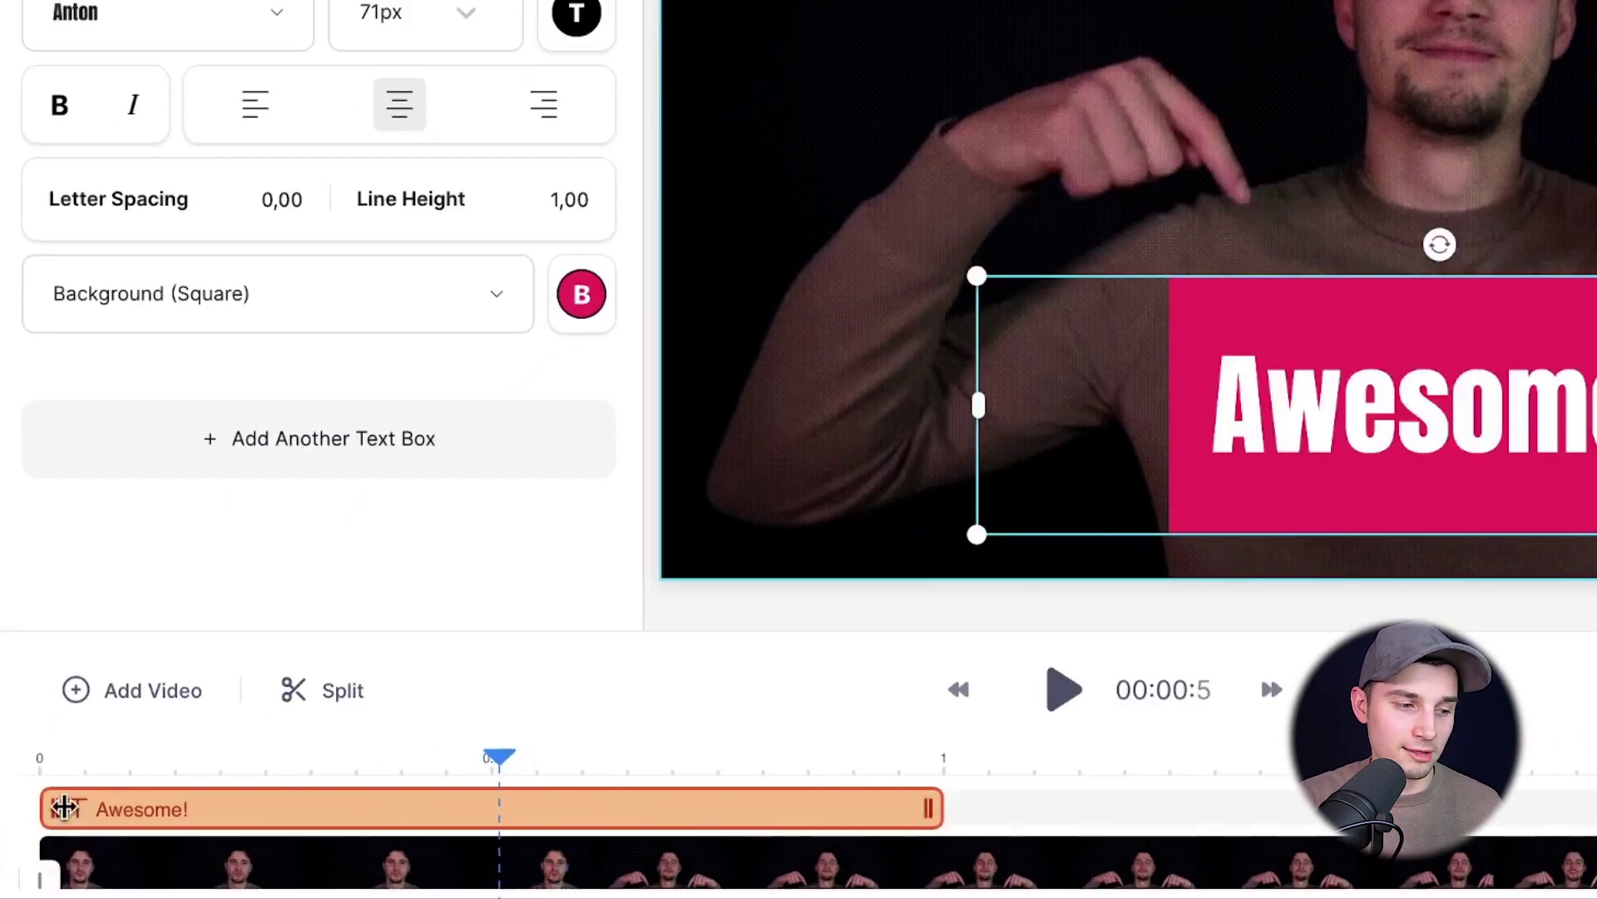
drag(60, 807, 410, 787)
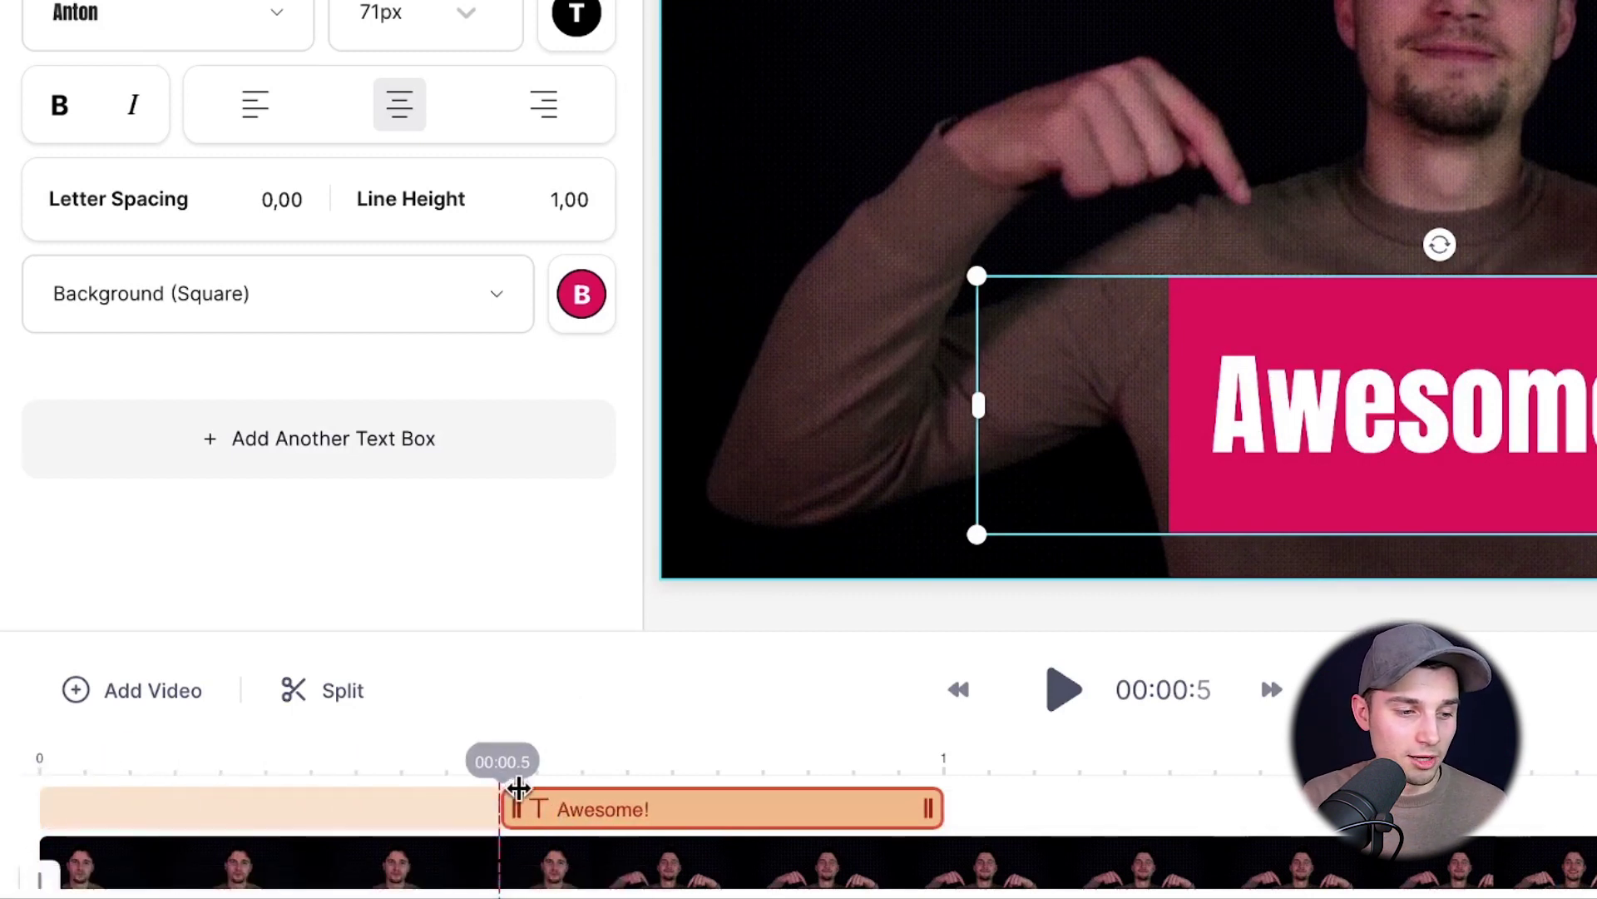
drag(519, 788, 521, 797)
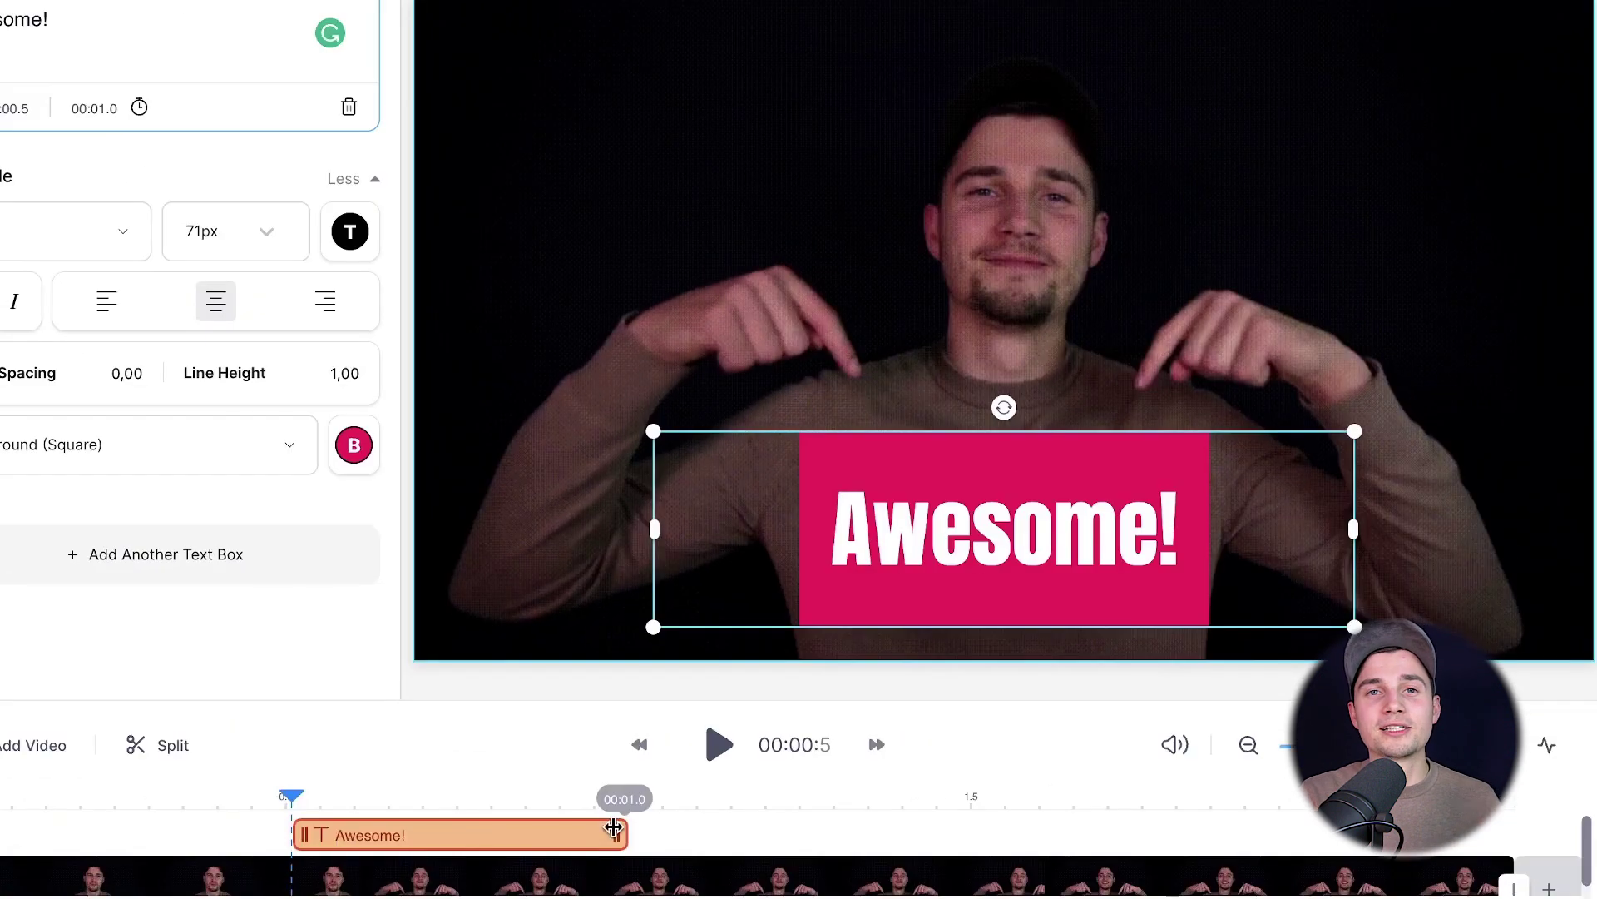
drag(638, 827, 1145, 803)
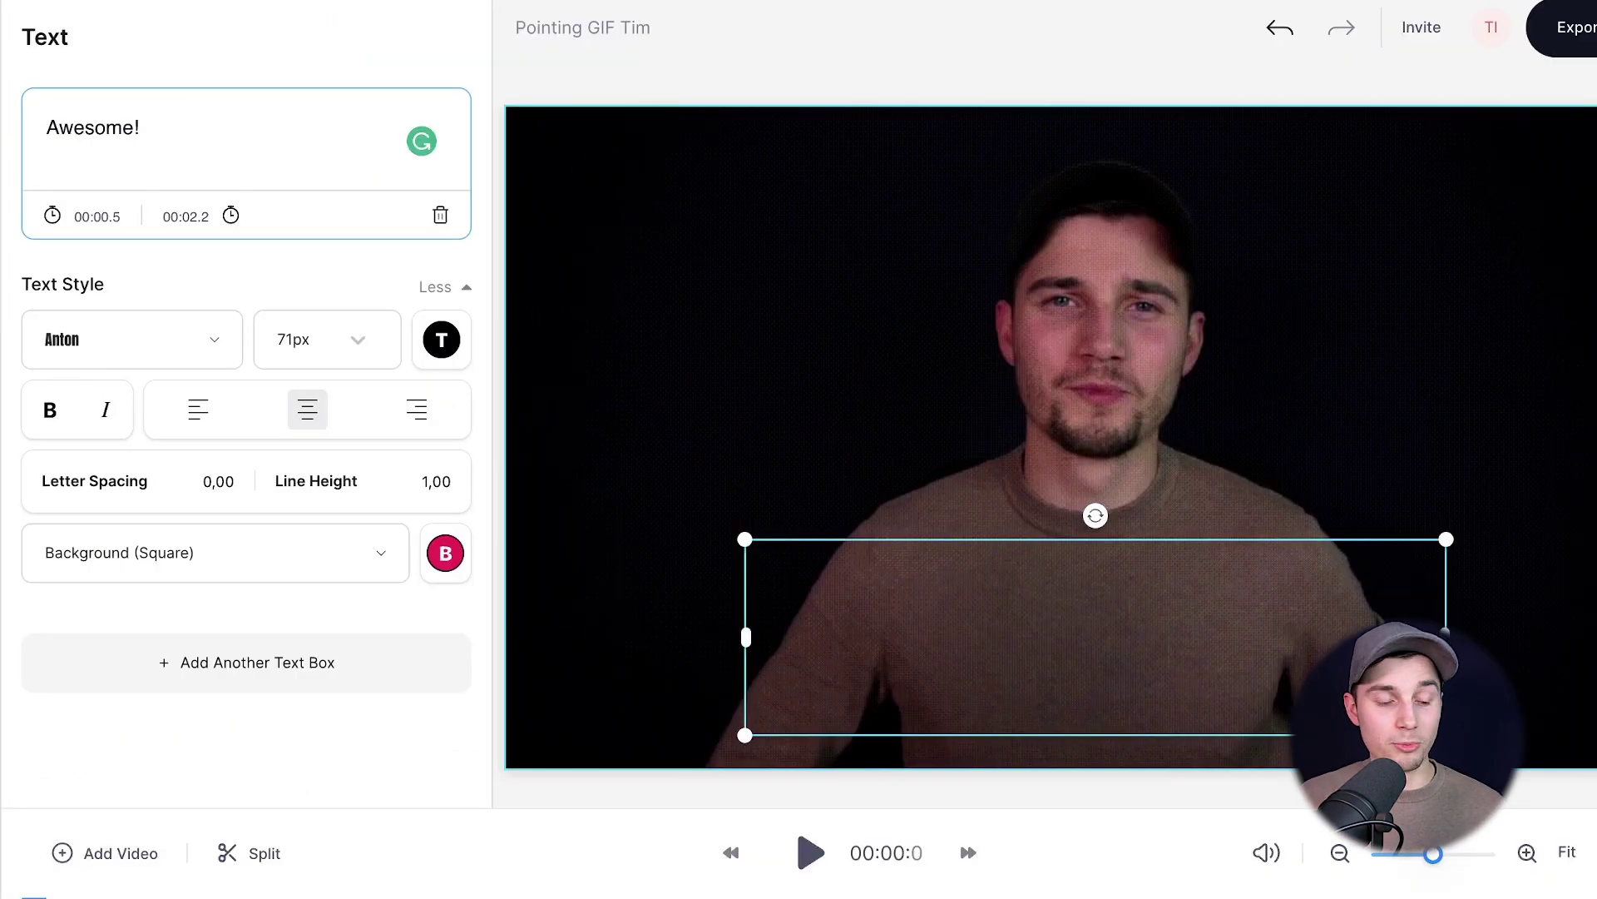
key(space)
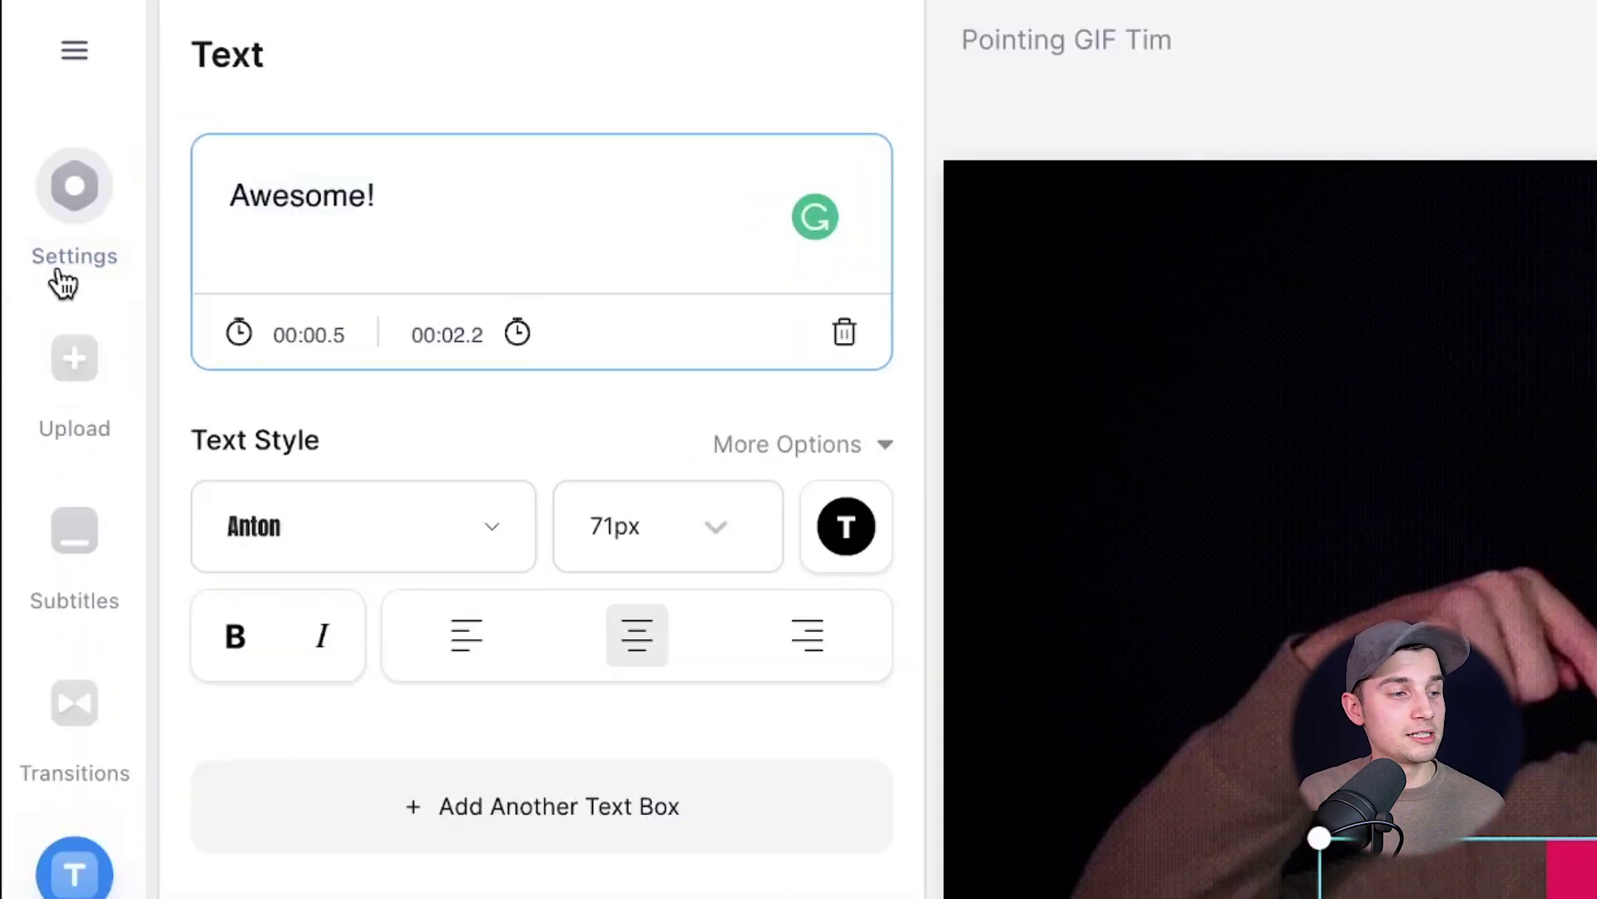
Choose the Square 1:1 size preset in the project Settings
click(46, 191)
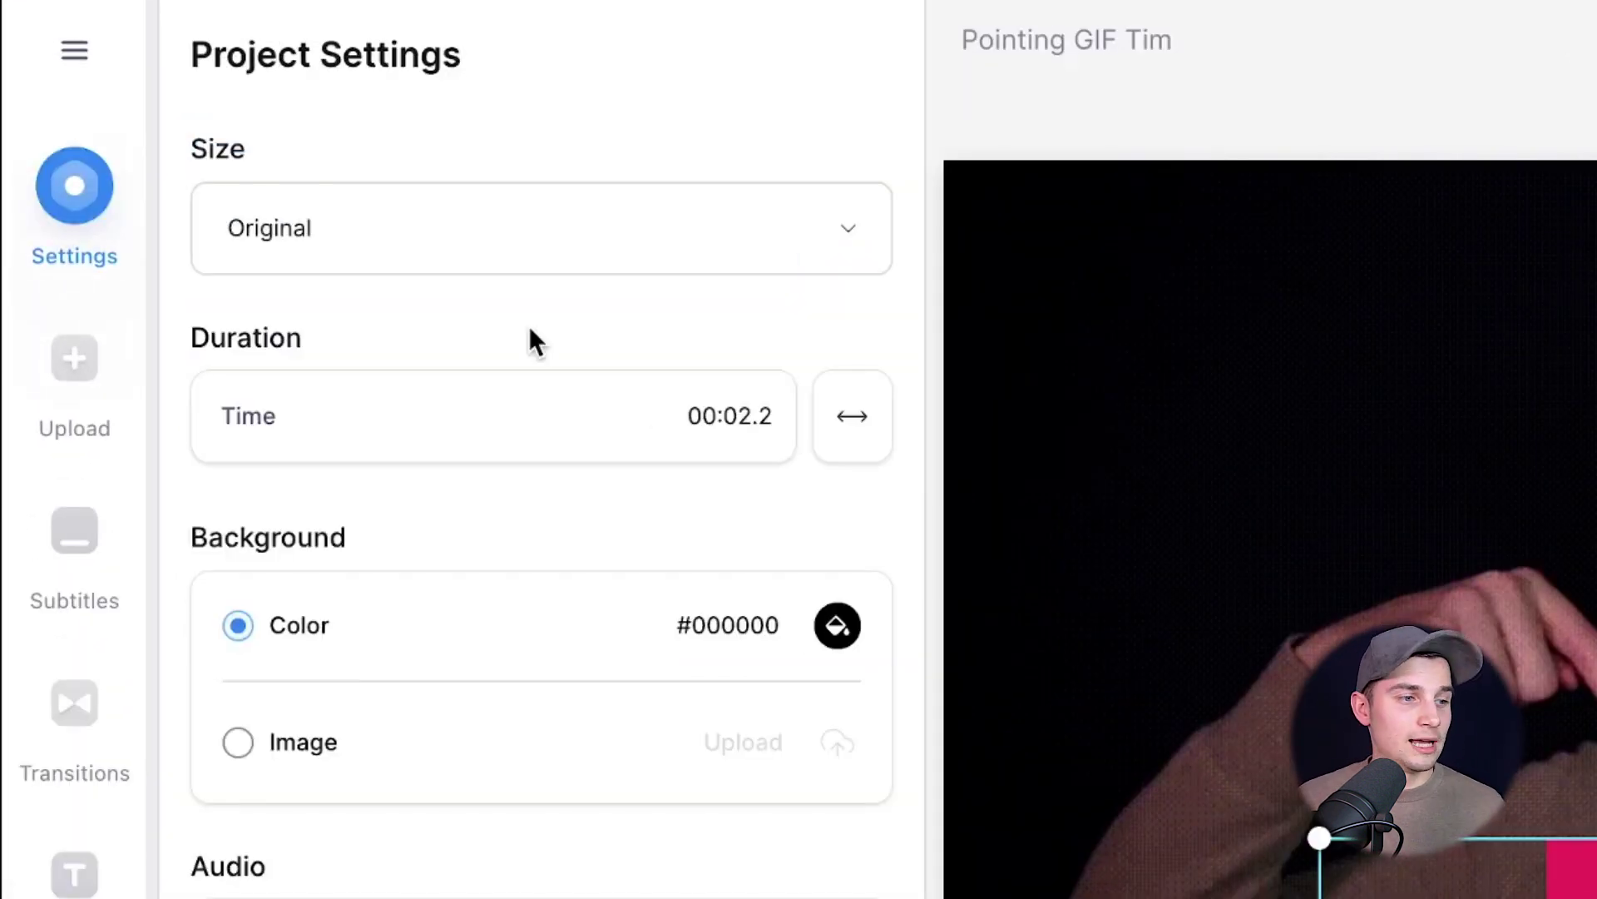
click(545, 227)
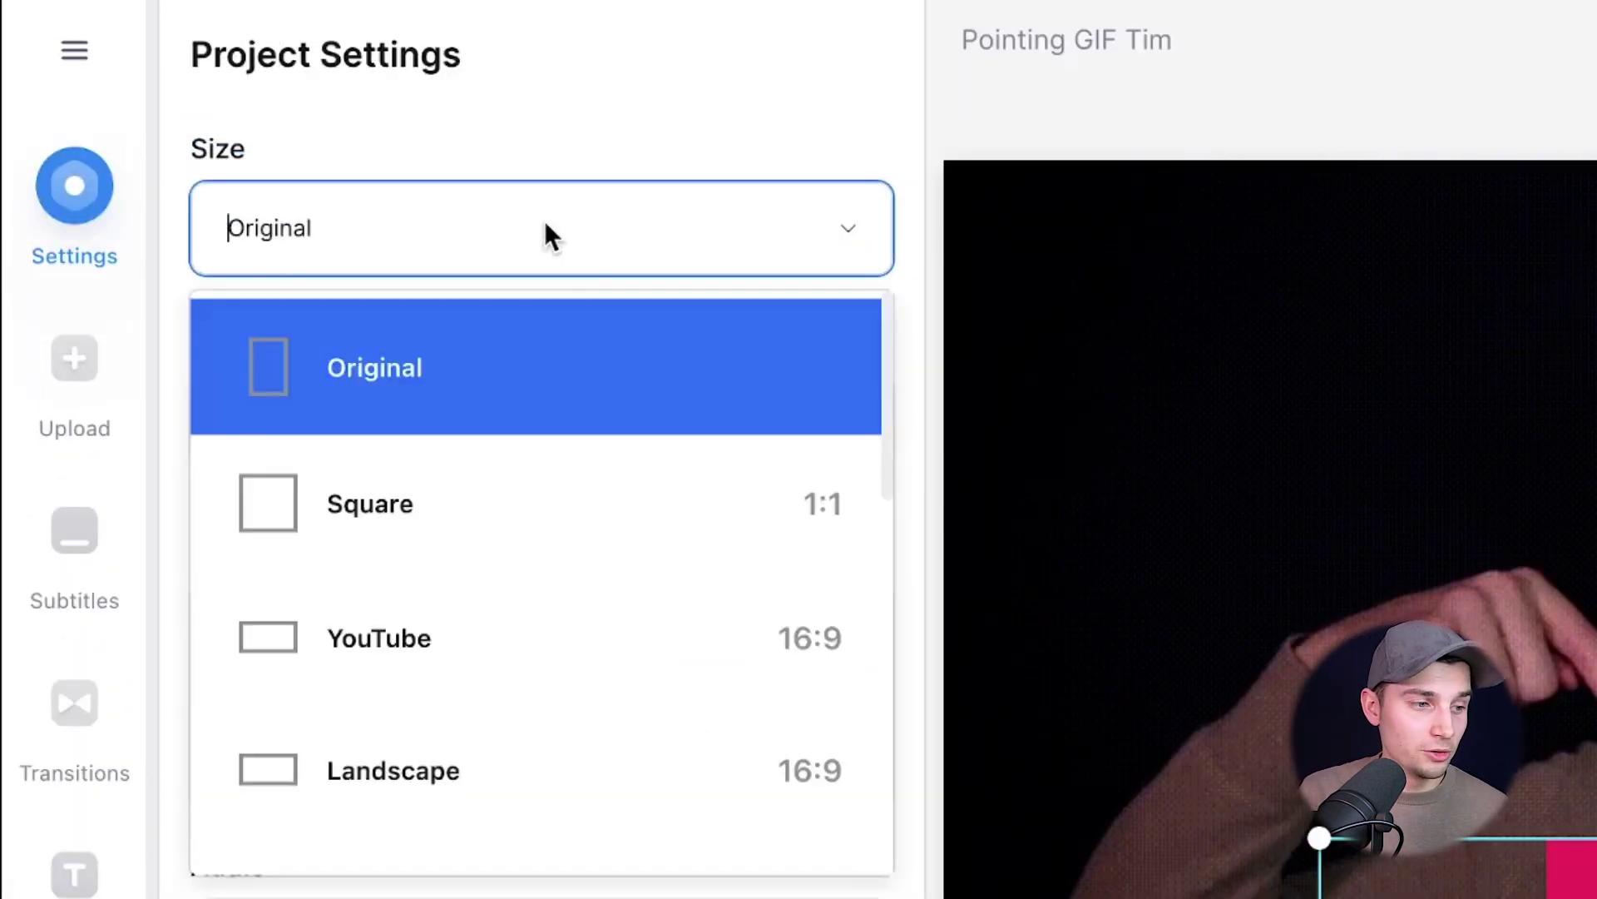
scroll(583, 501, down, 5)
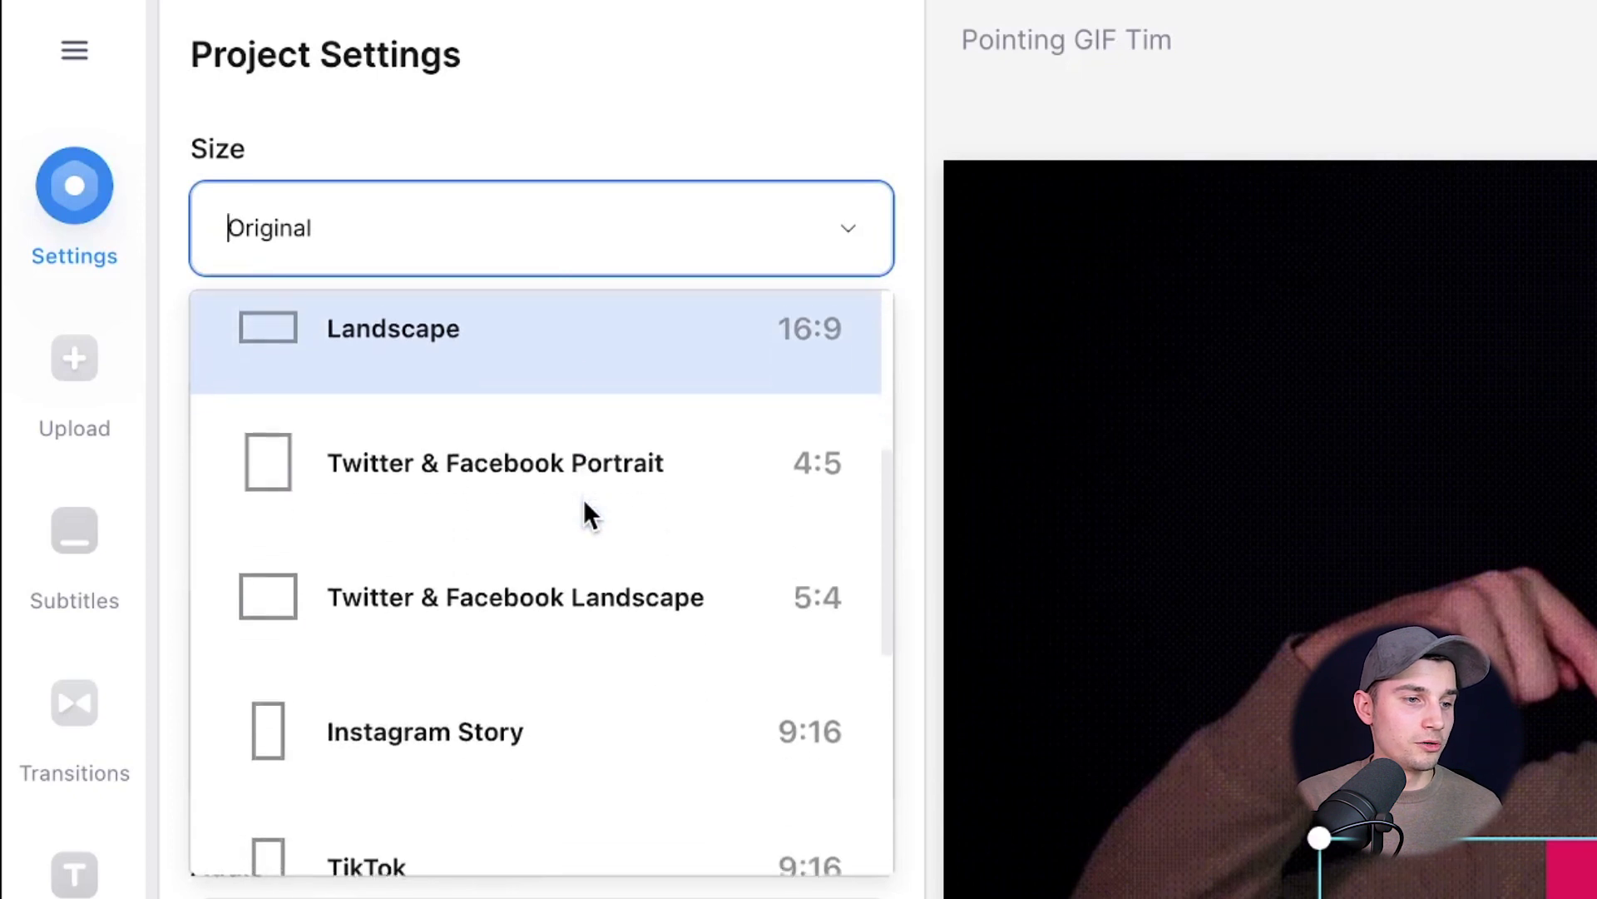
scroll(585, 505, down, 3)
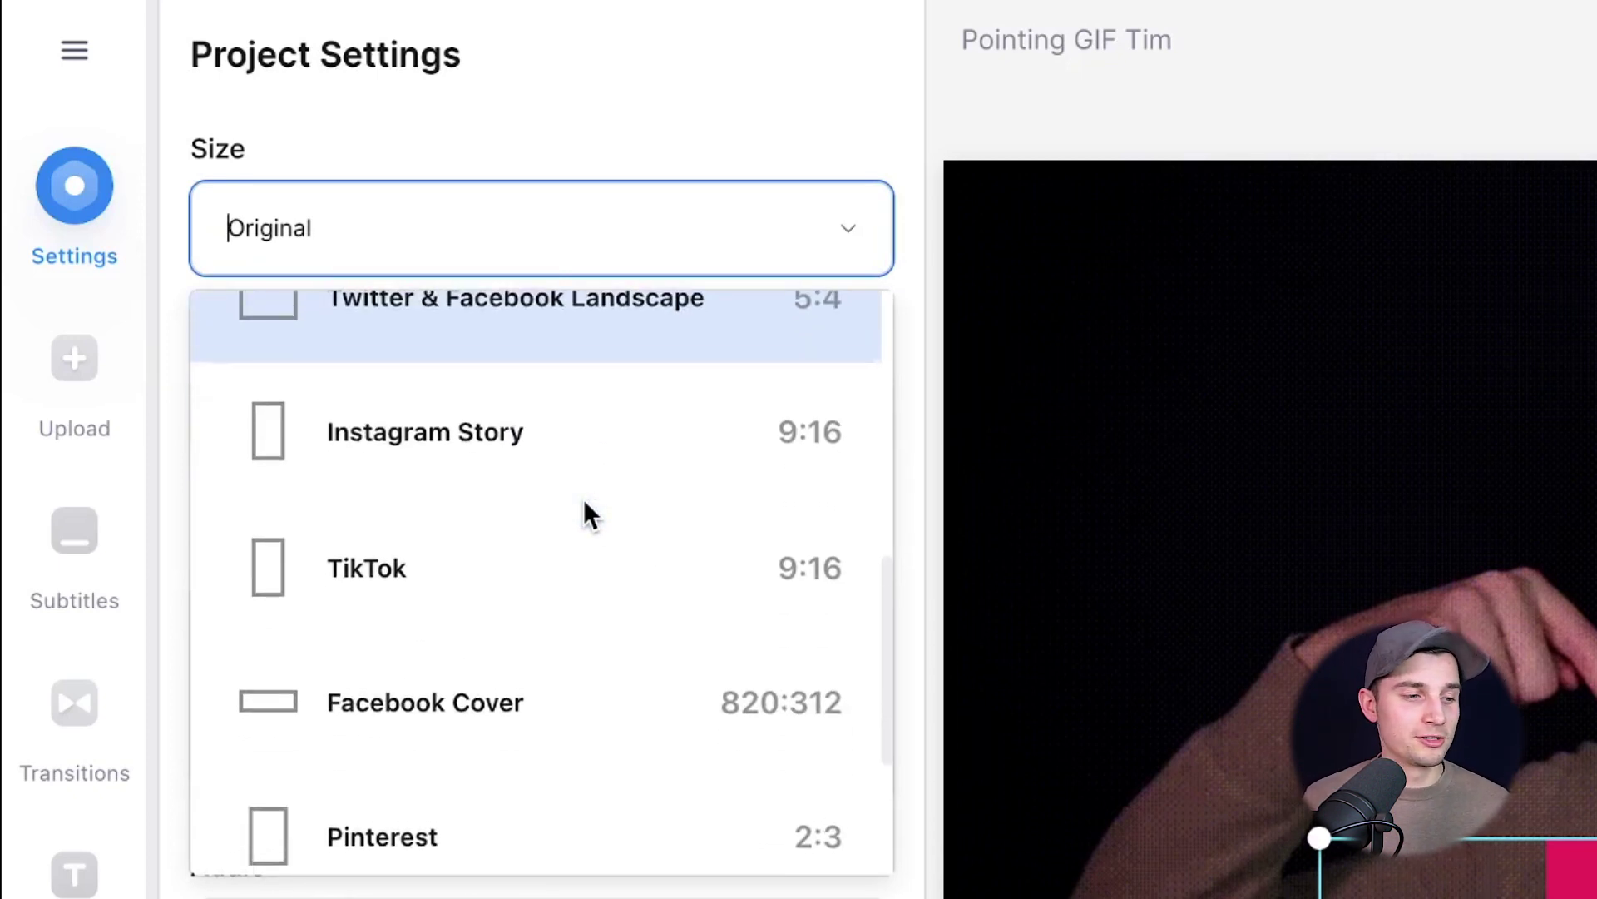
scroll(585, 509, down, 2)
scroll(585, 509, up, 9)
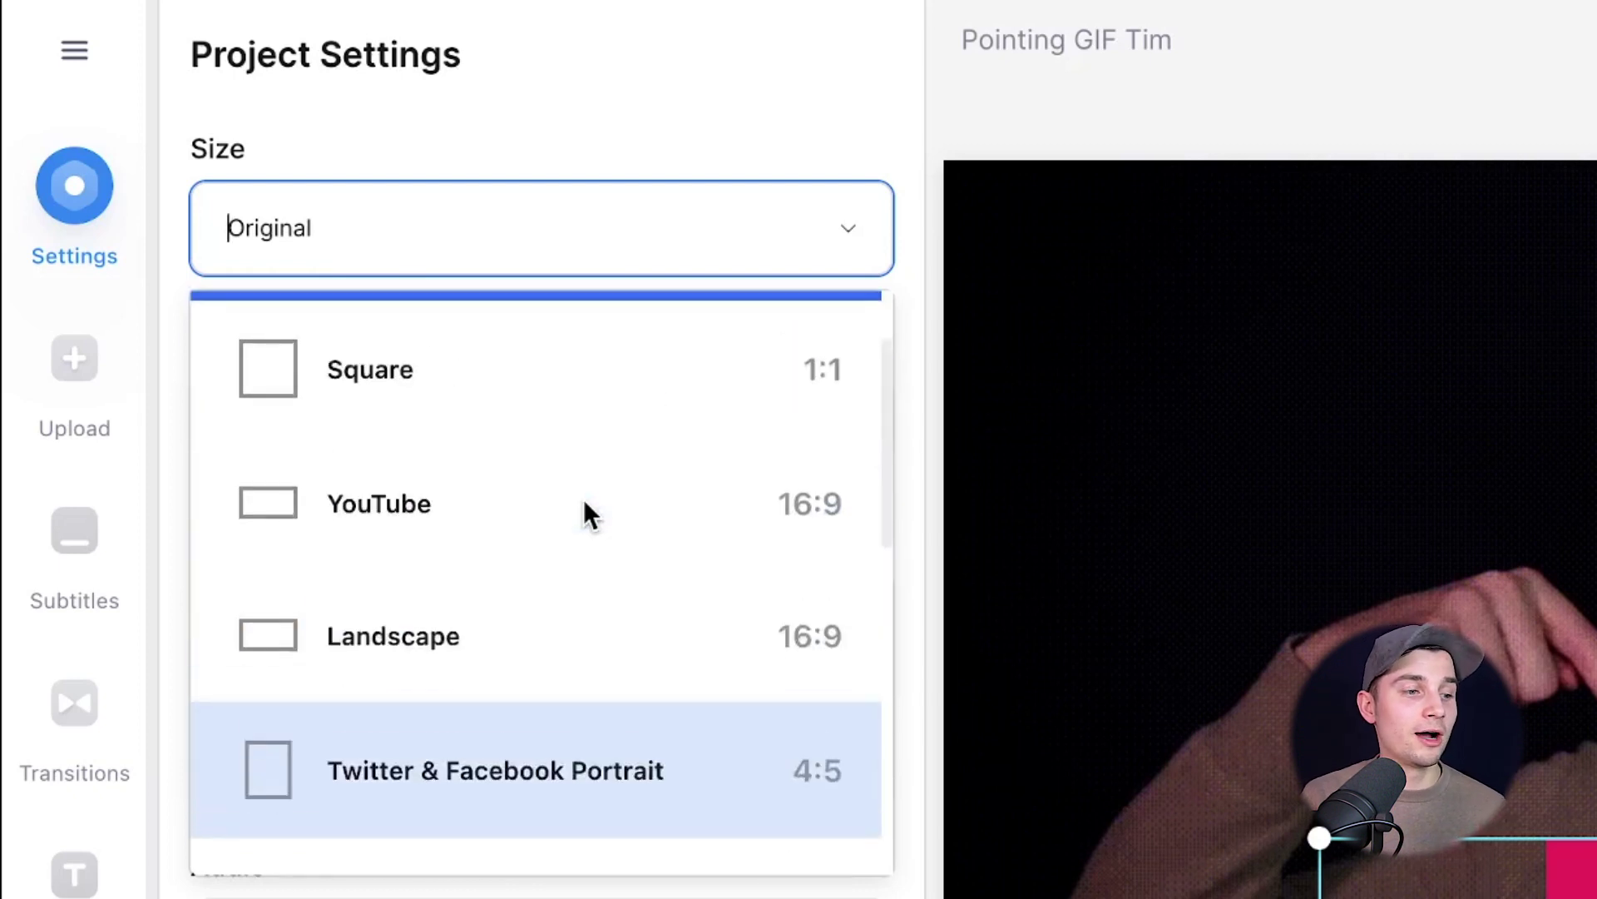
click(603, 427)
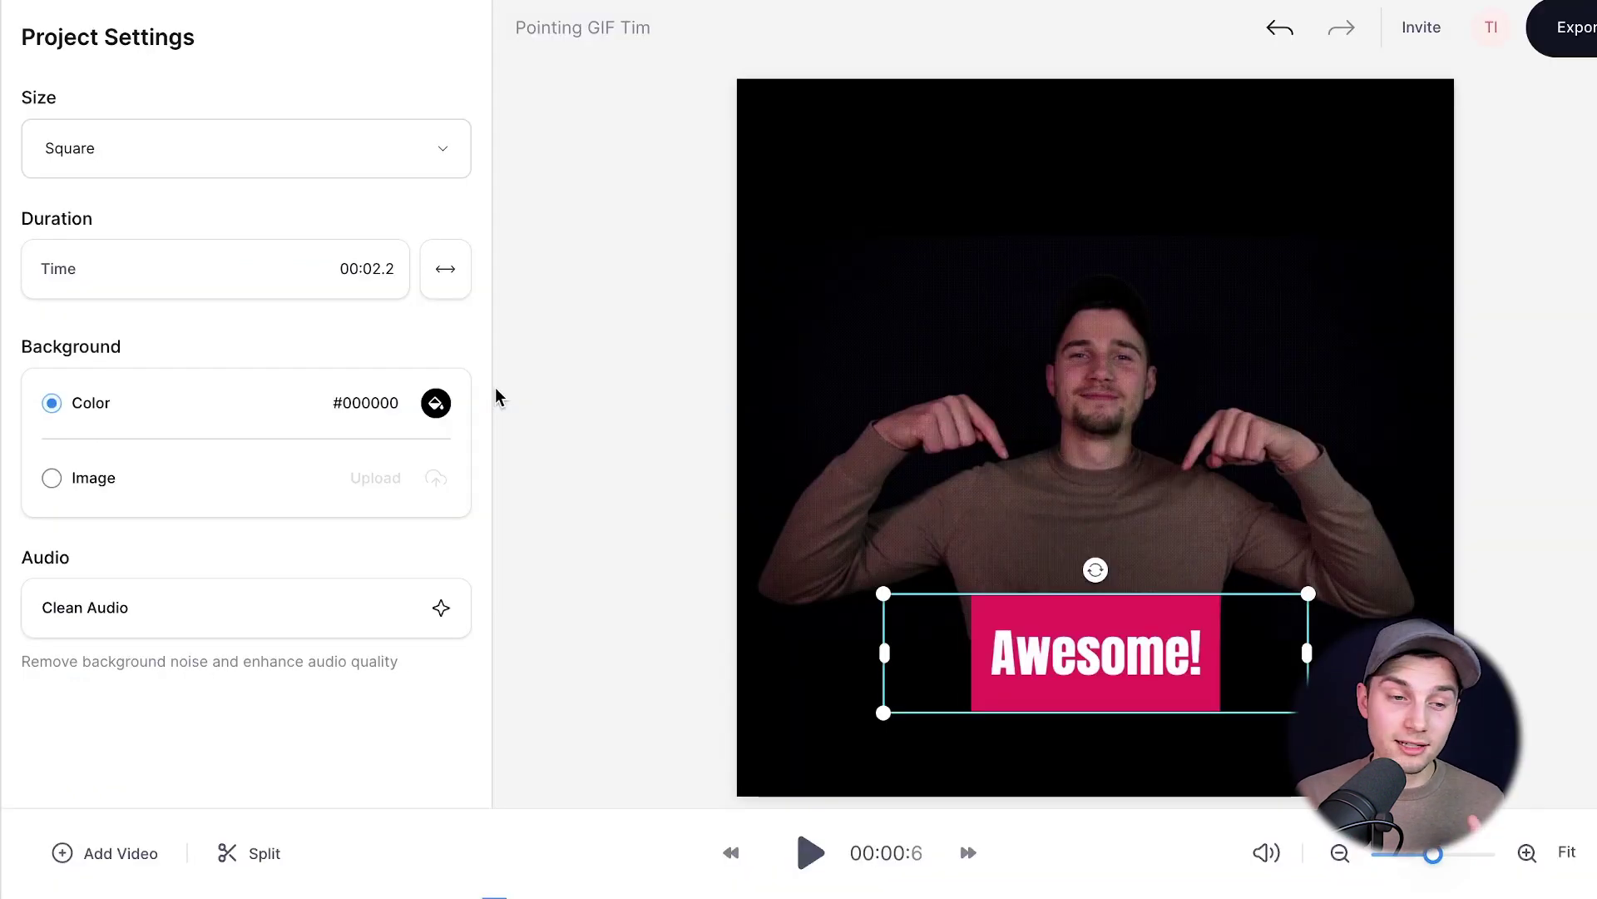
Set the video to Fill, enlarge it and centre it horizontally on the square canvas
click(955, 331)
click(169, 281)
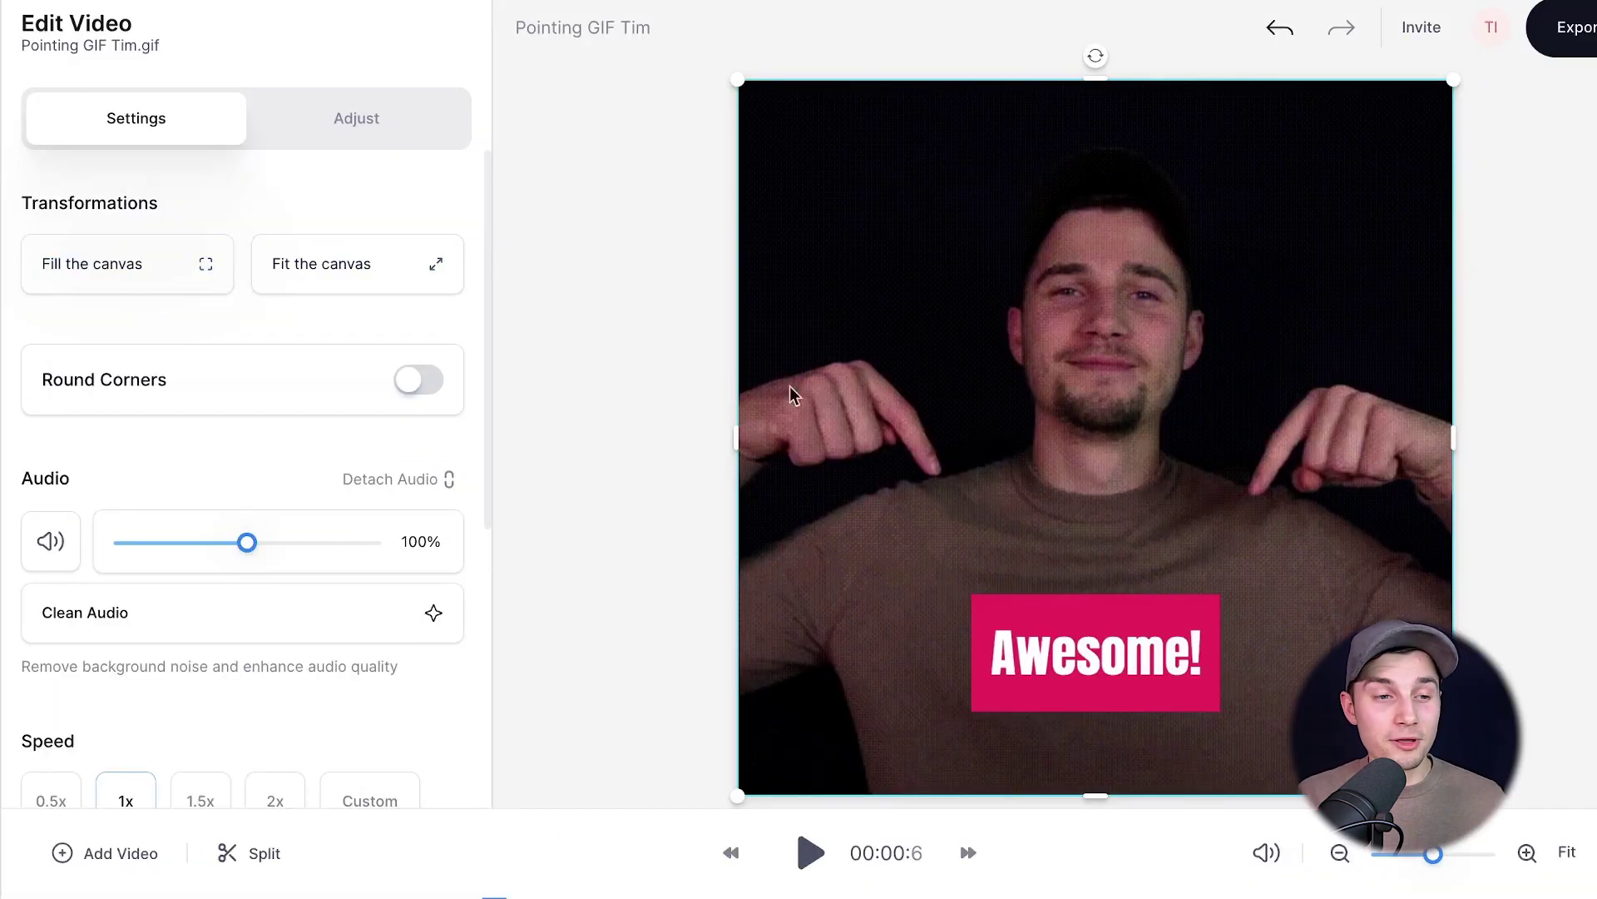
mouse_move(1010, 297)
mouse_down()
mouse_move(813, 302)
mouse_move(1216, 303)
mouse_move(909, 314)
mouse_move(923, 363)
mouse_move(998, 299)
mouse_up()
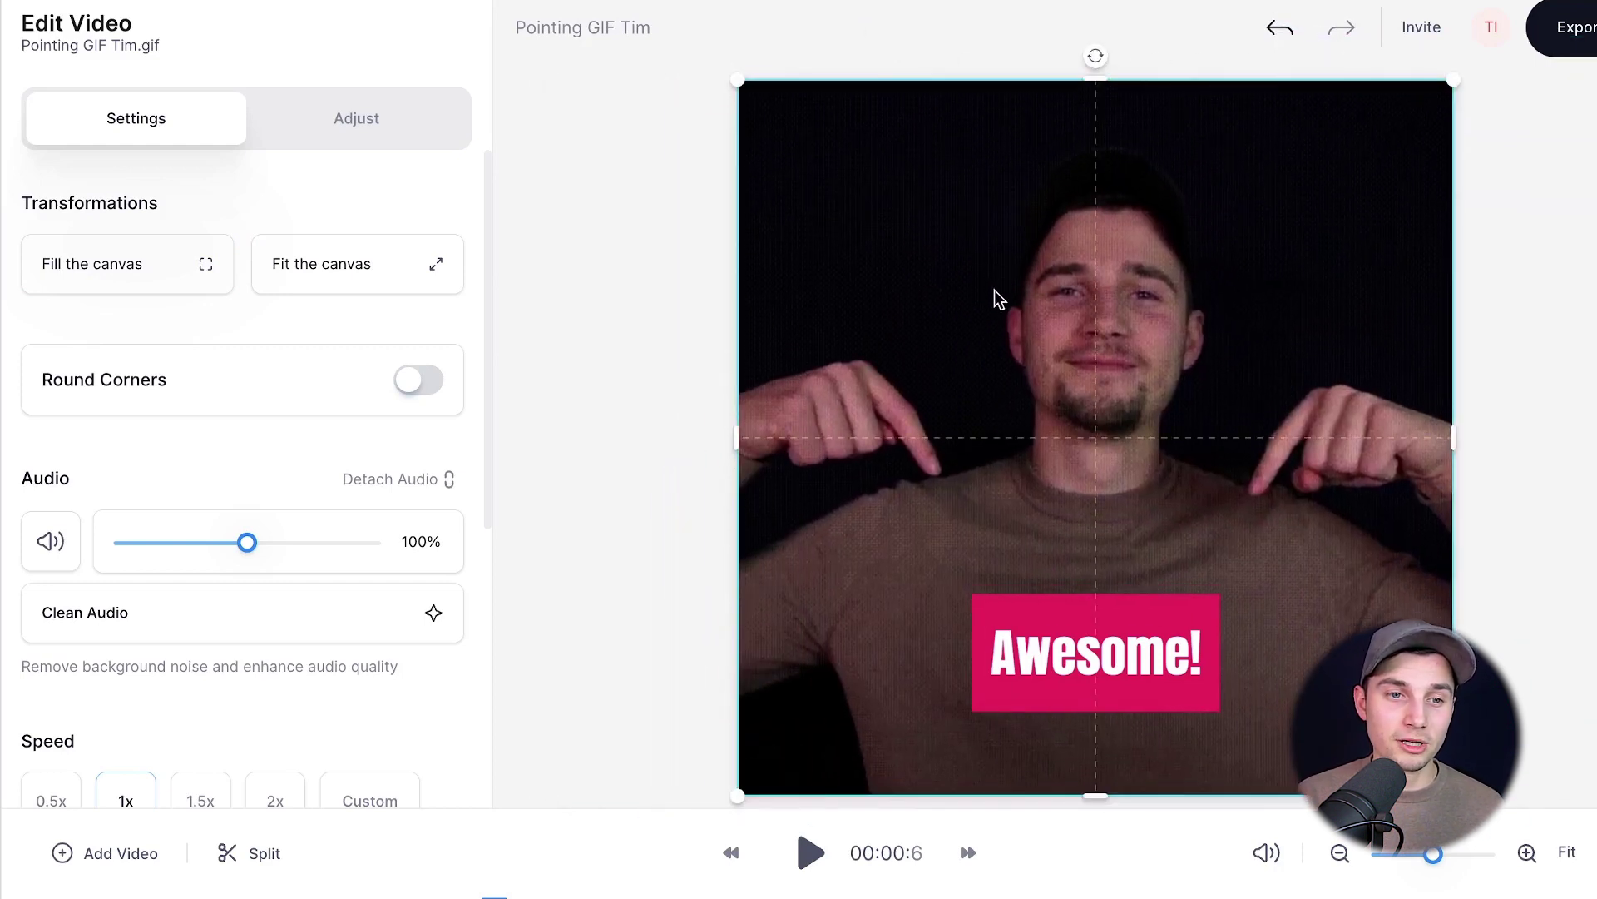
drag(1461, 77, 1518, 37)
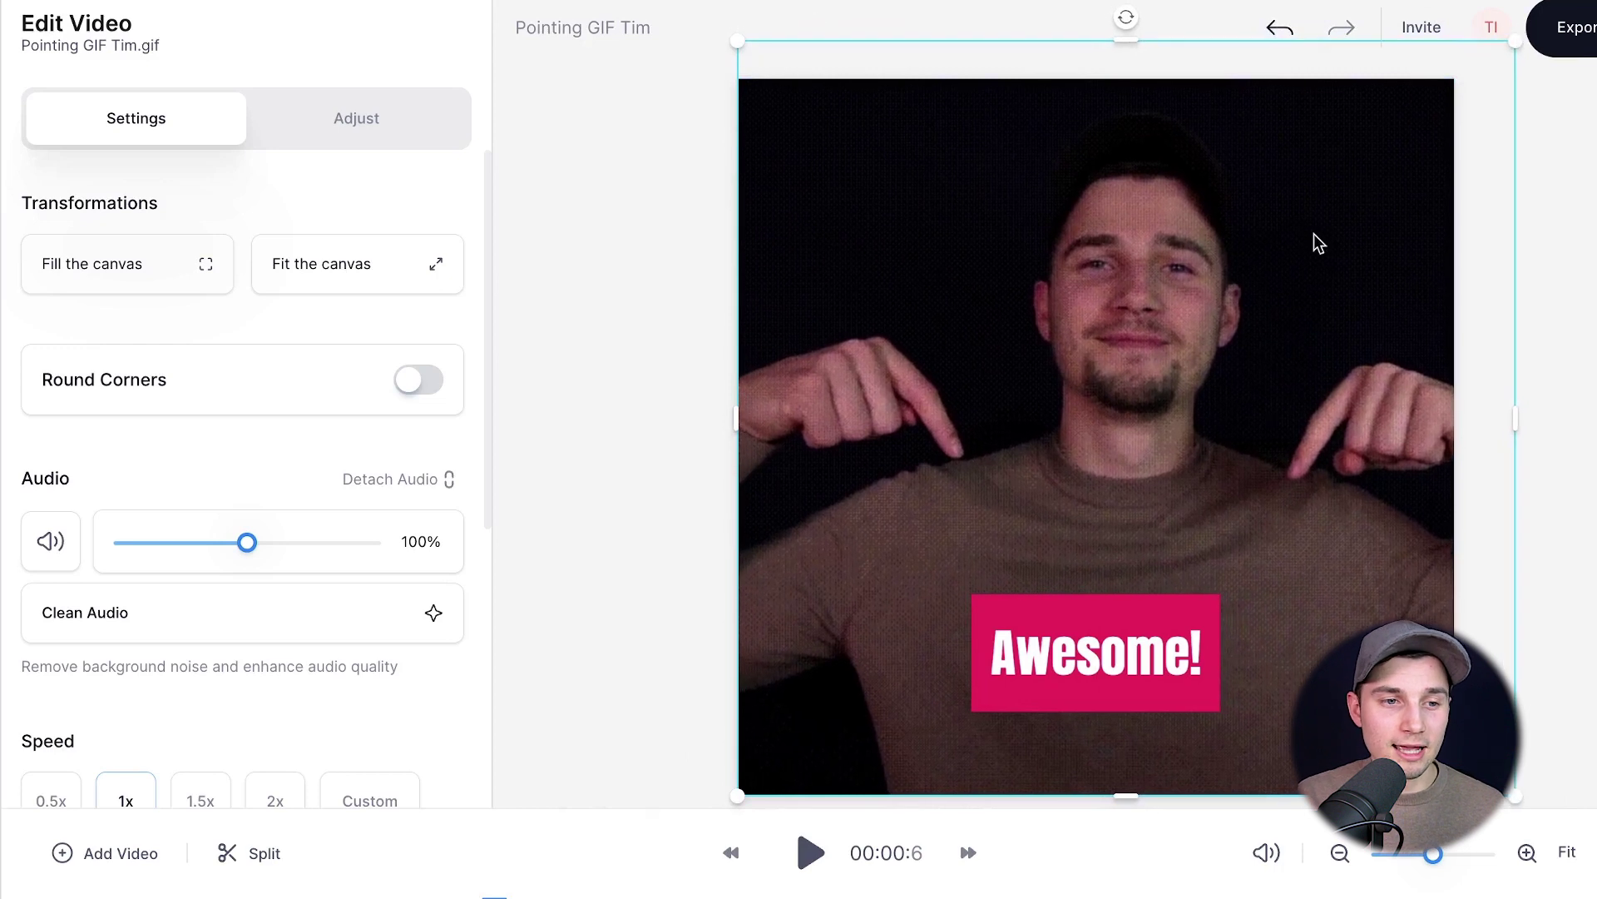
drag(1314, 233, 1281, 234)
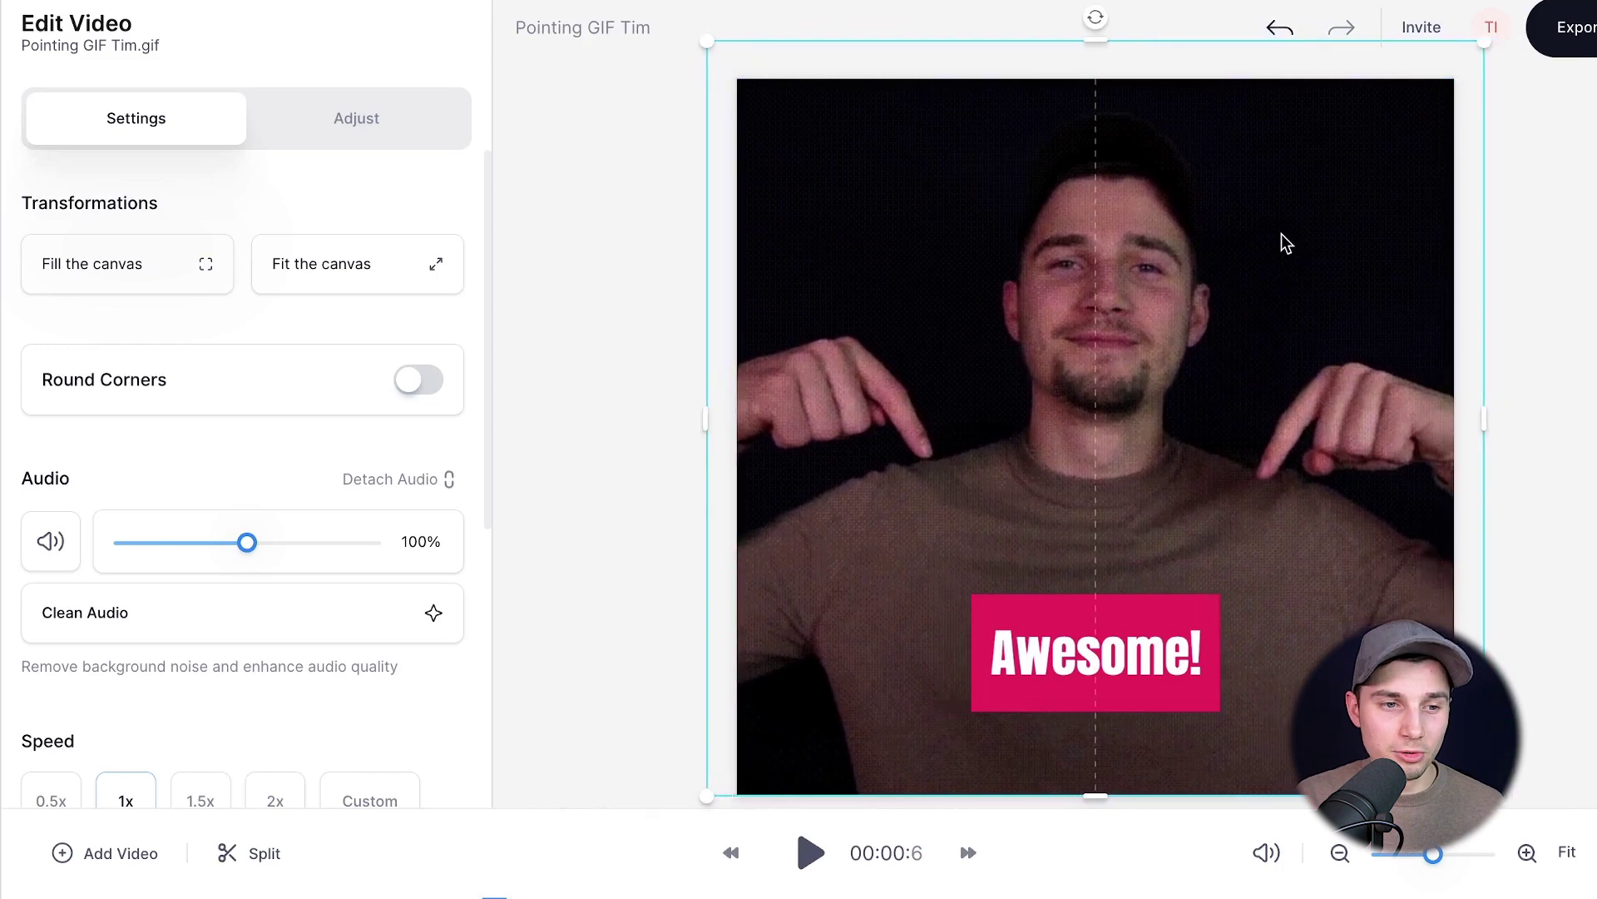
click(1085, 681)
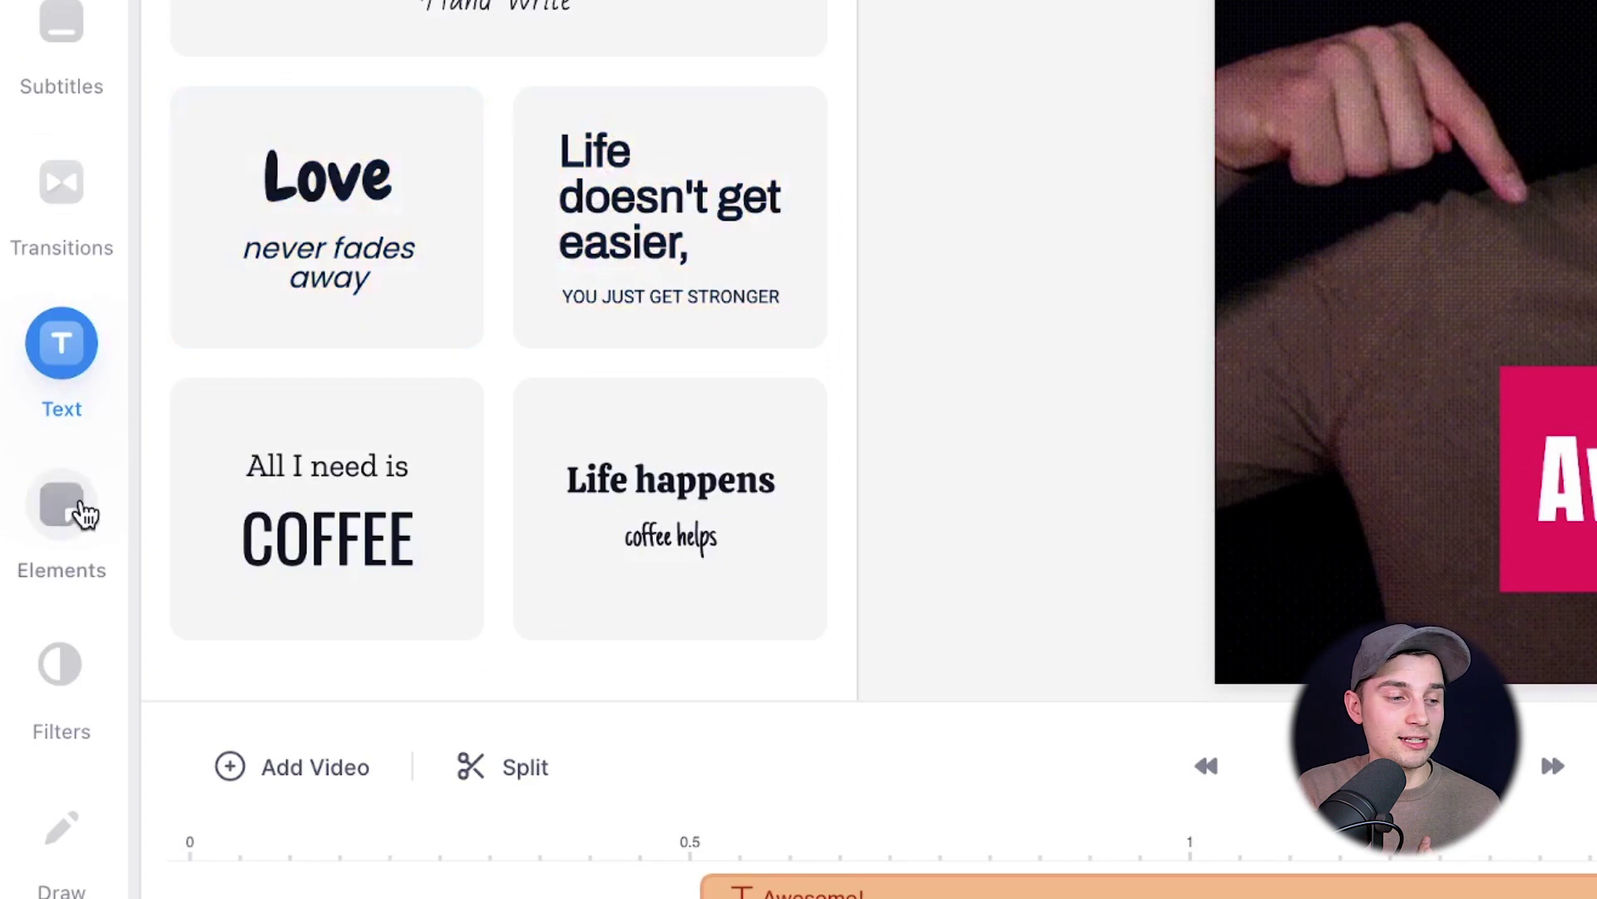
Add the laughing-with-tears emoji sticker from Elements, enlarged at the upper left of the video
click(81, 511)
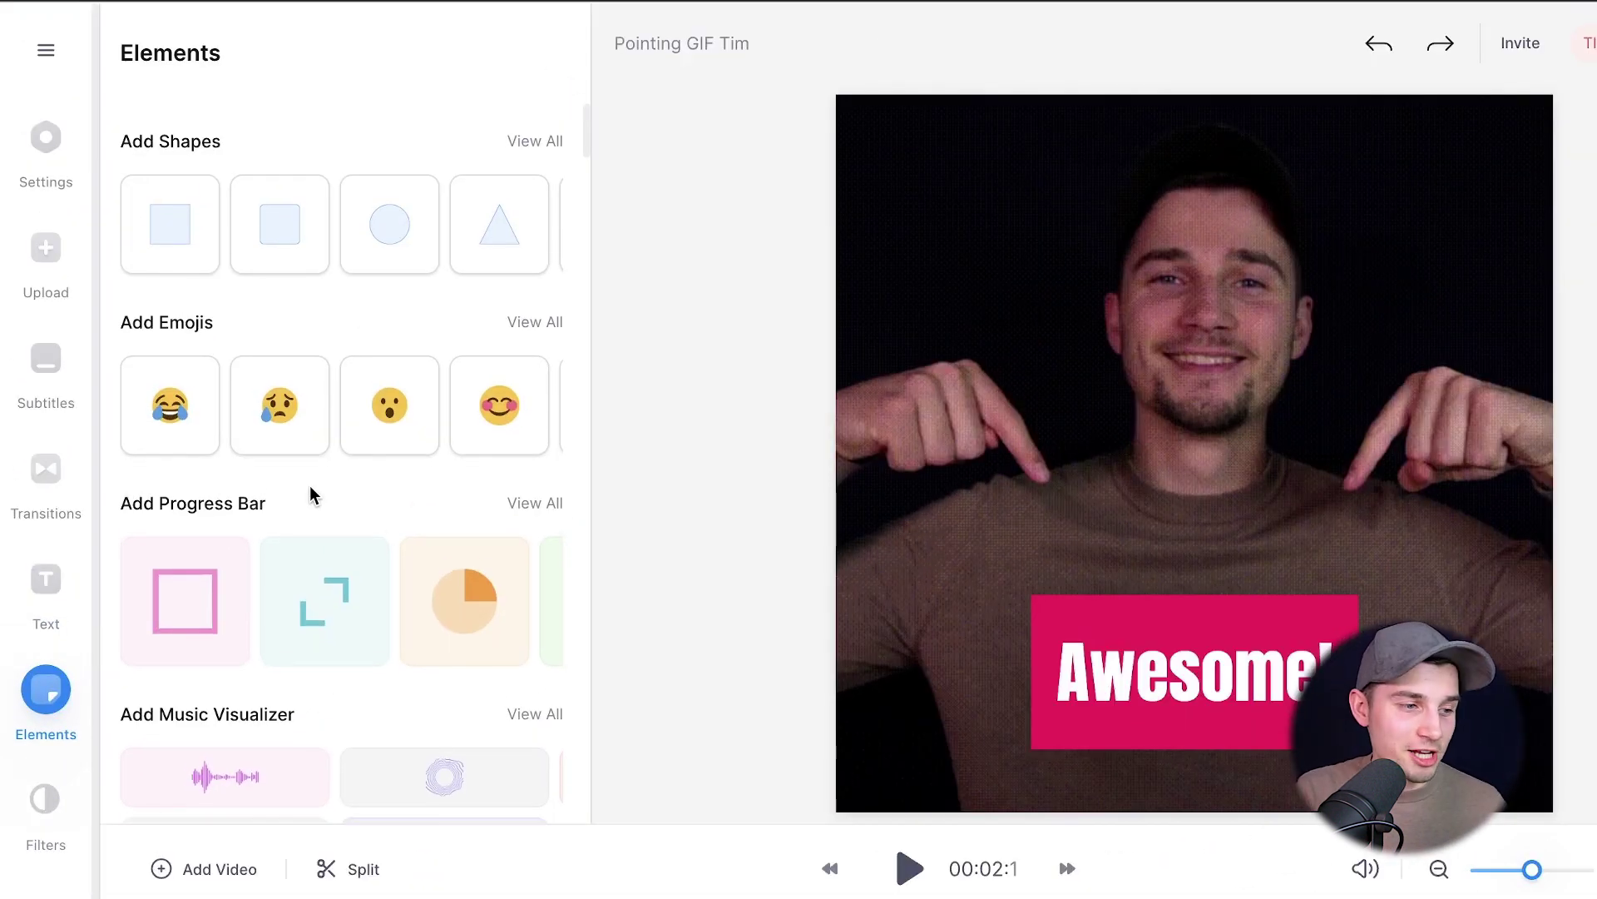
scroll(310, 488, down, 4)
scroll(312, 497, down, 3)
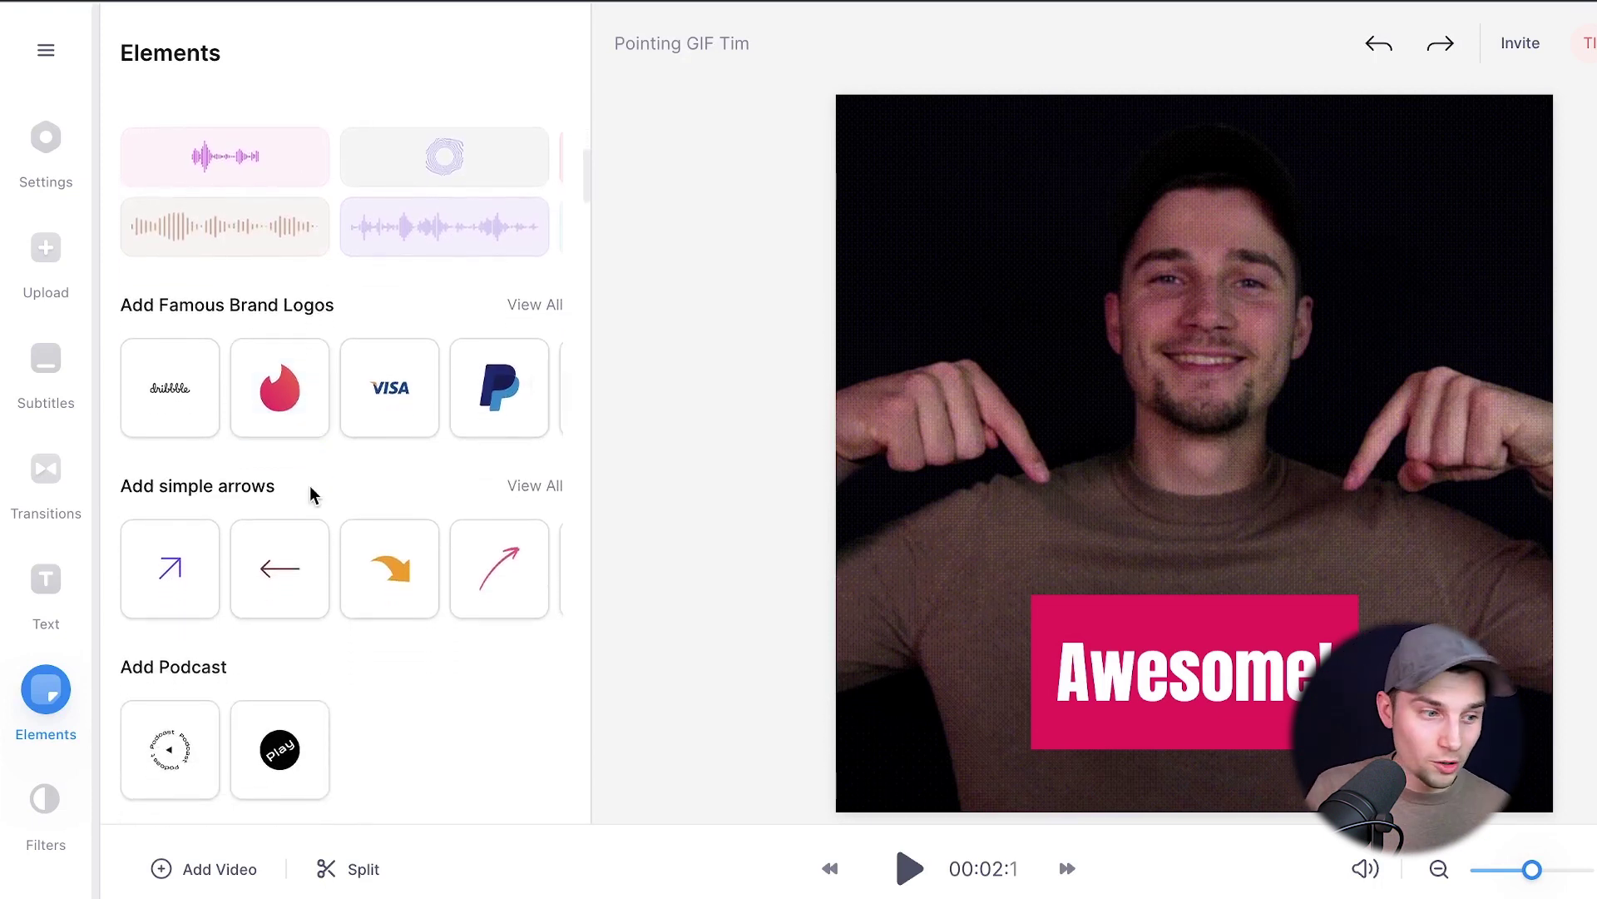
scroll(309, 495, down, 1)
scroll(309, 495, up, 6)
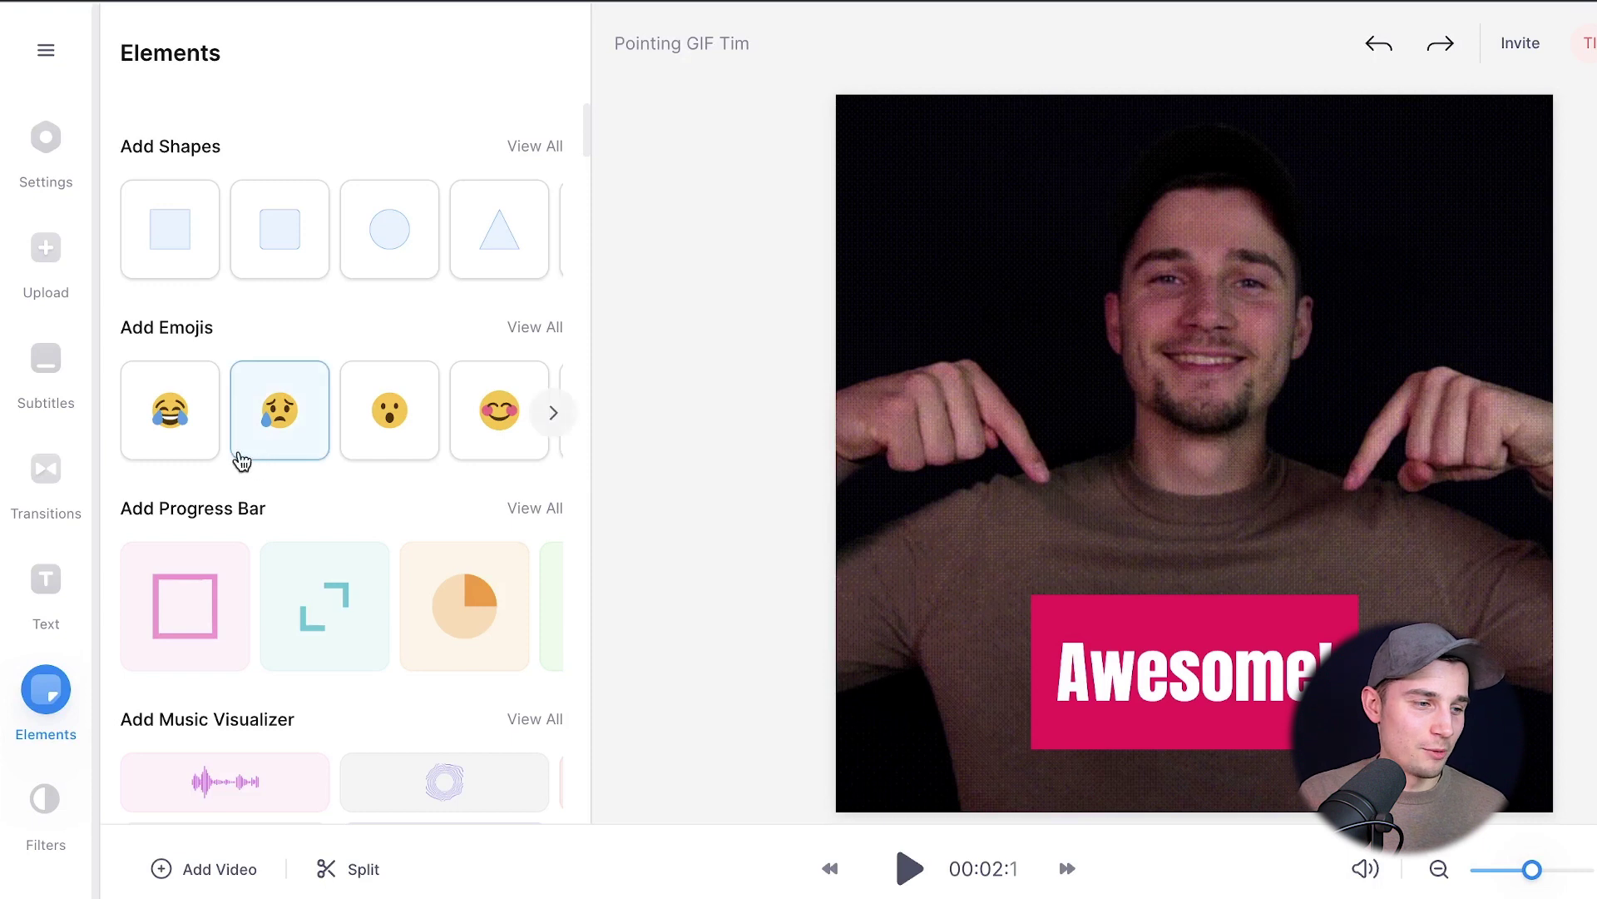
click(170, 428)
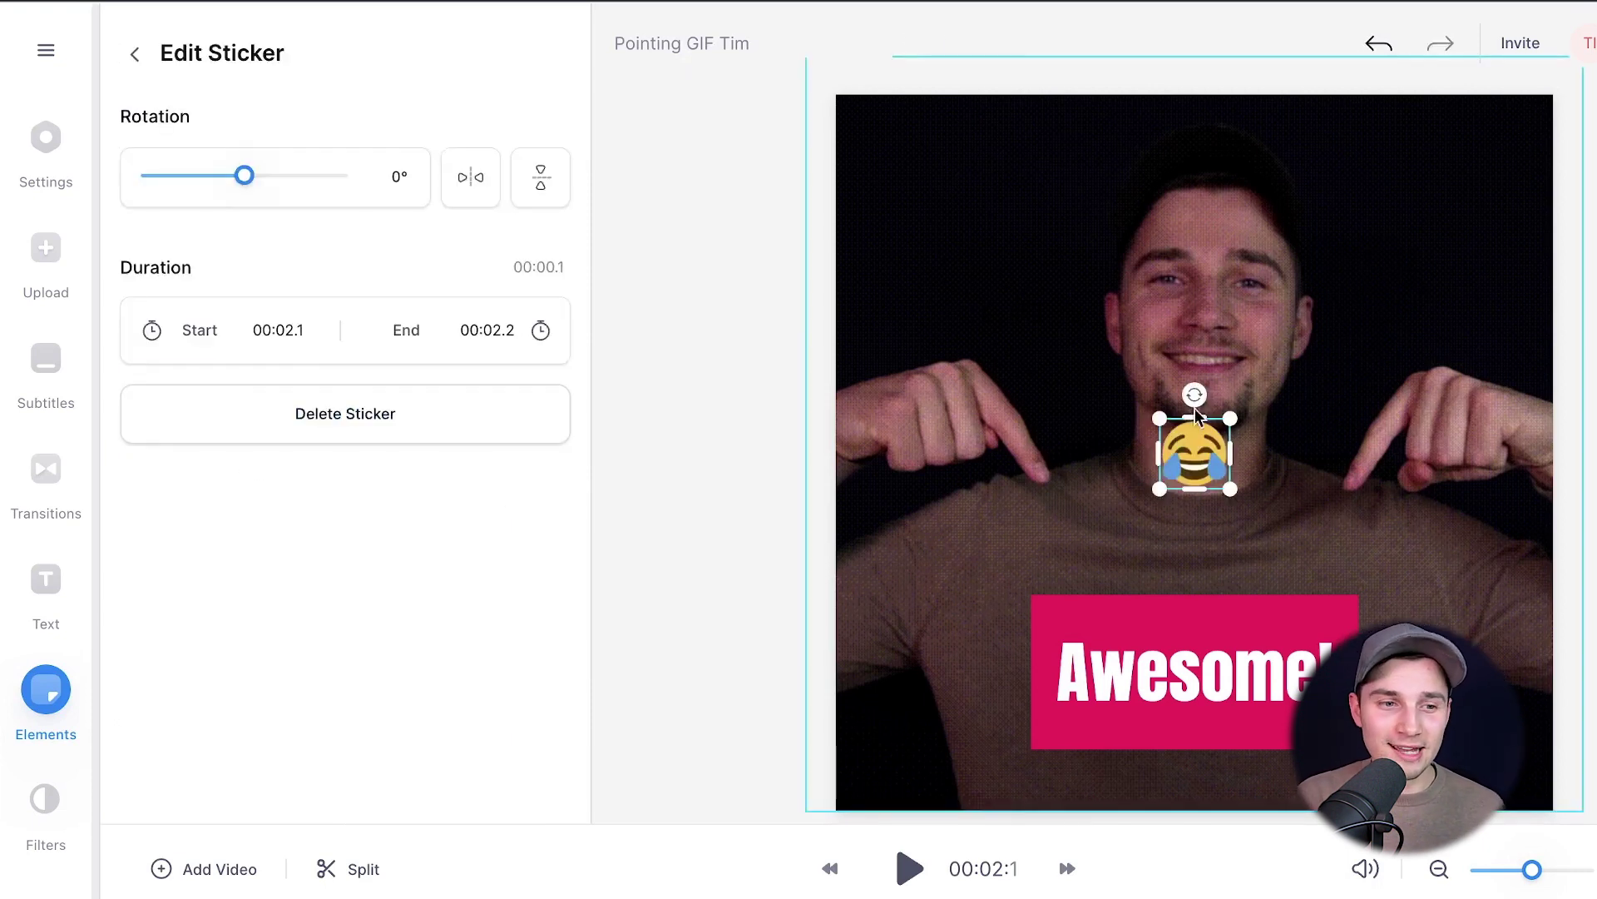
drag(1201, 452, 1040, 224)
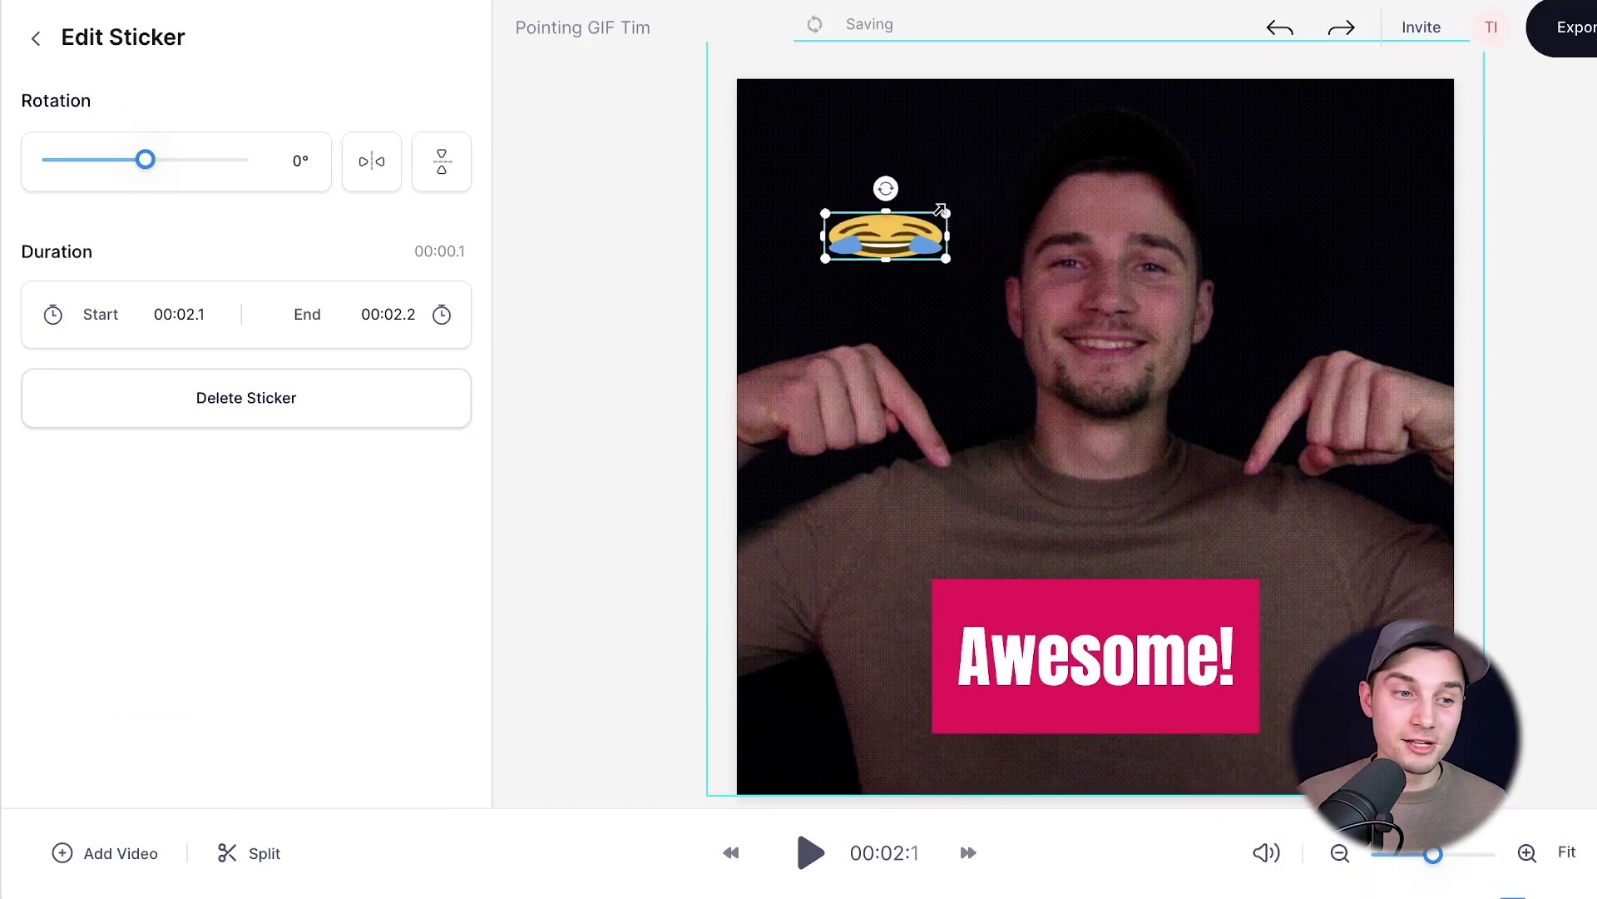
drag(940, 209, 944, 146)
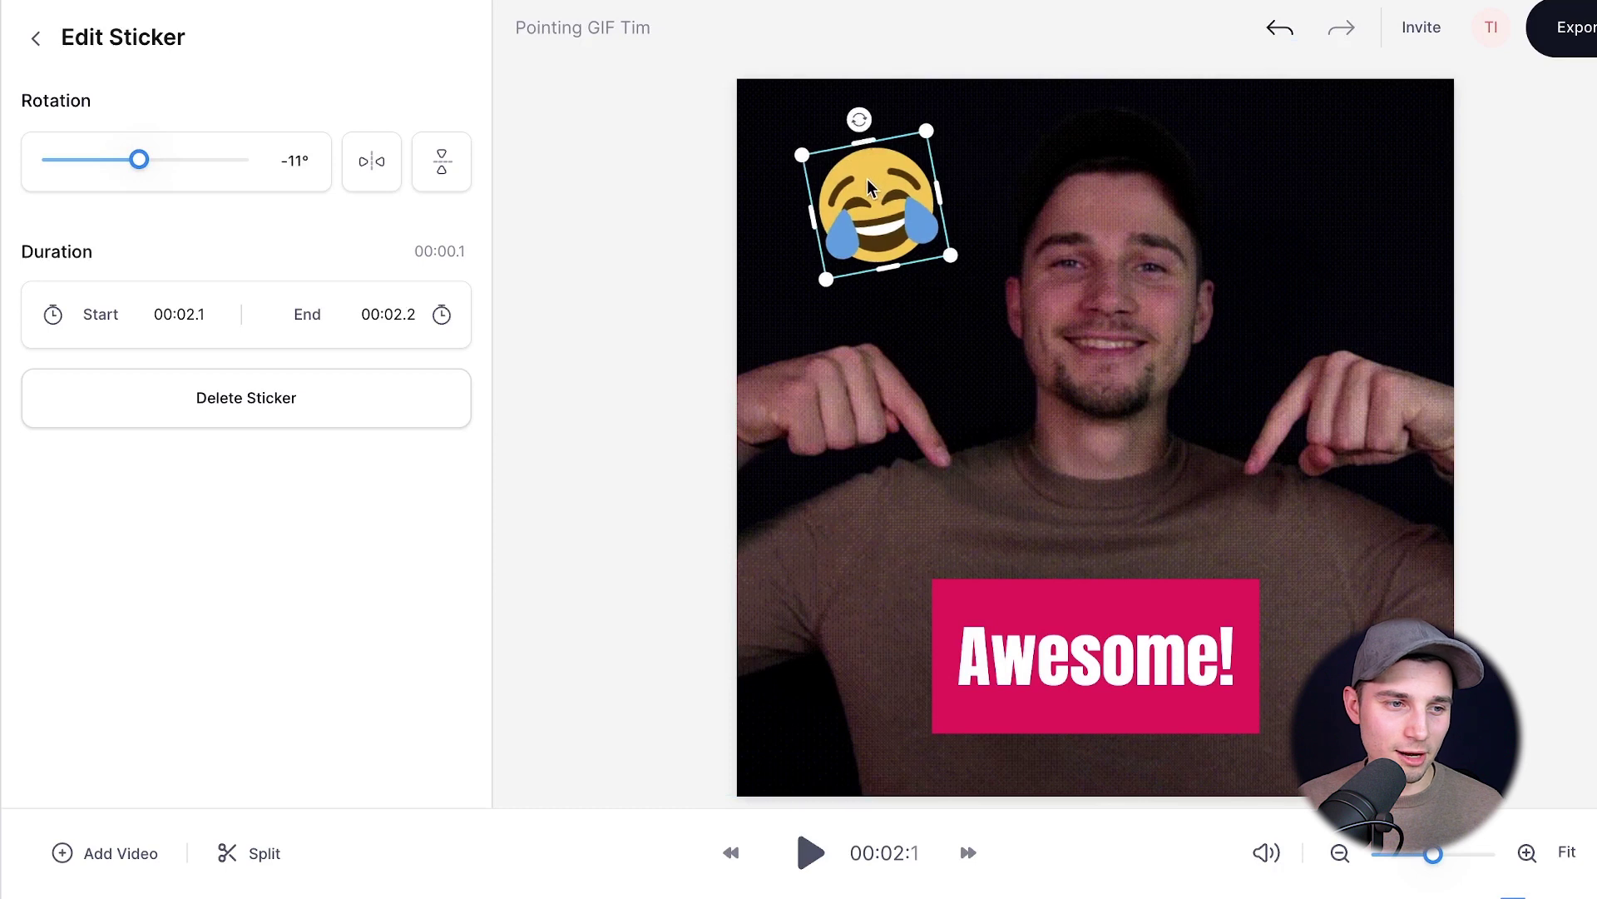
Place the 100 emoji sticker at the top right, resized and tilted about 13°
click(544, 440)
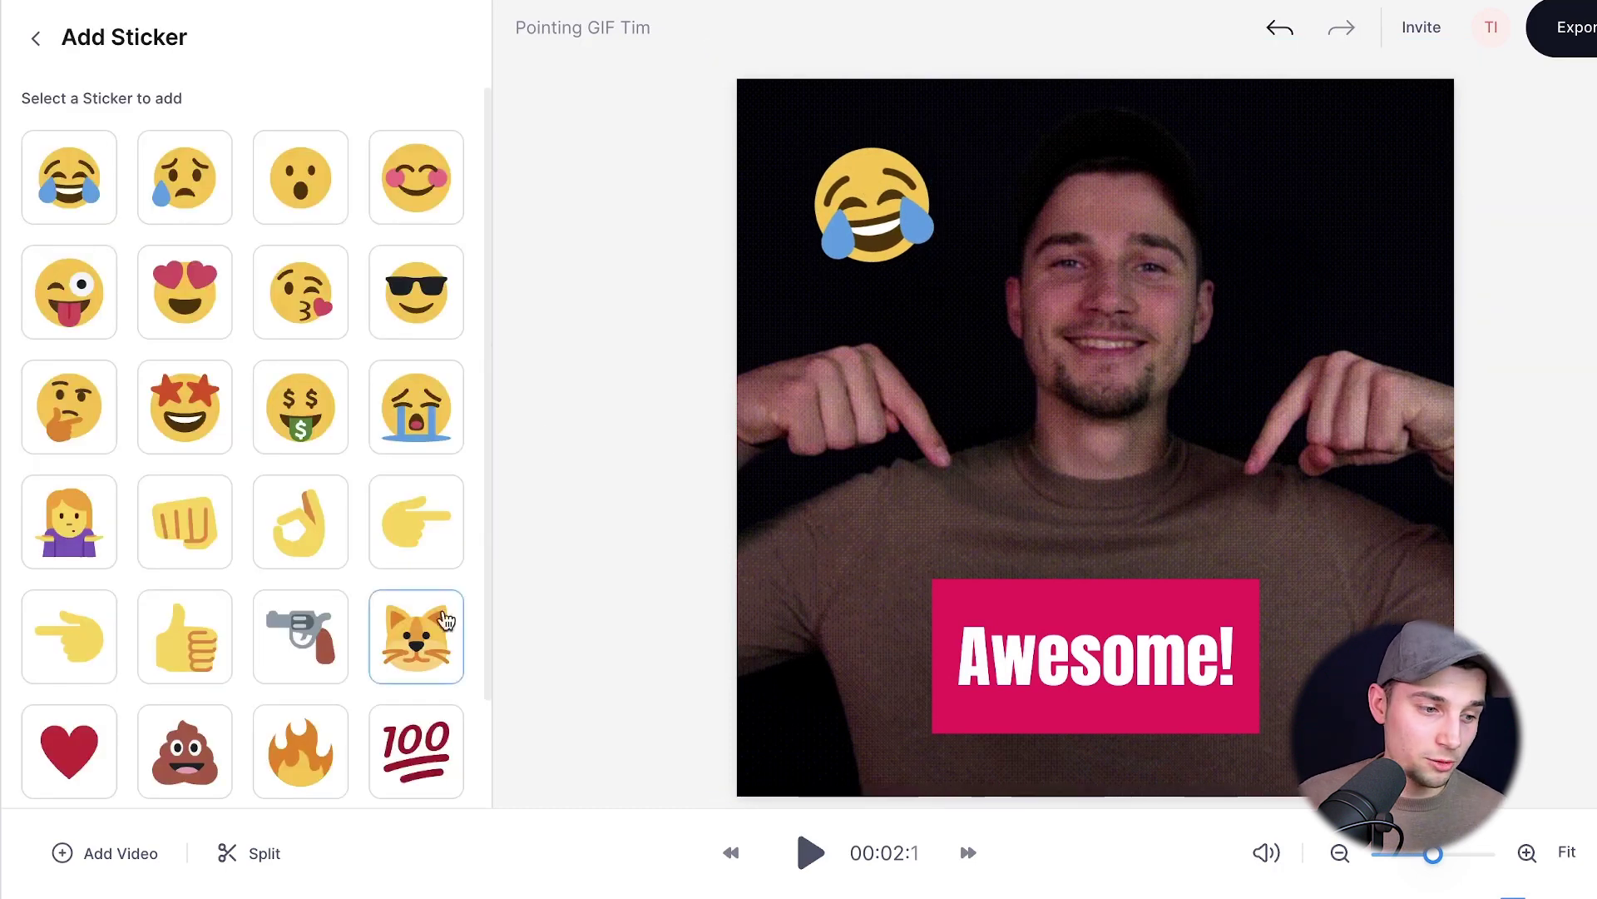
click(416, 732)
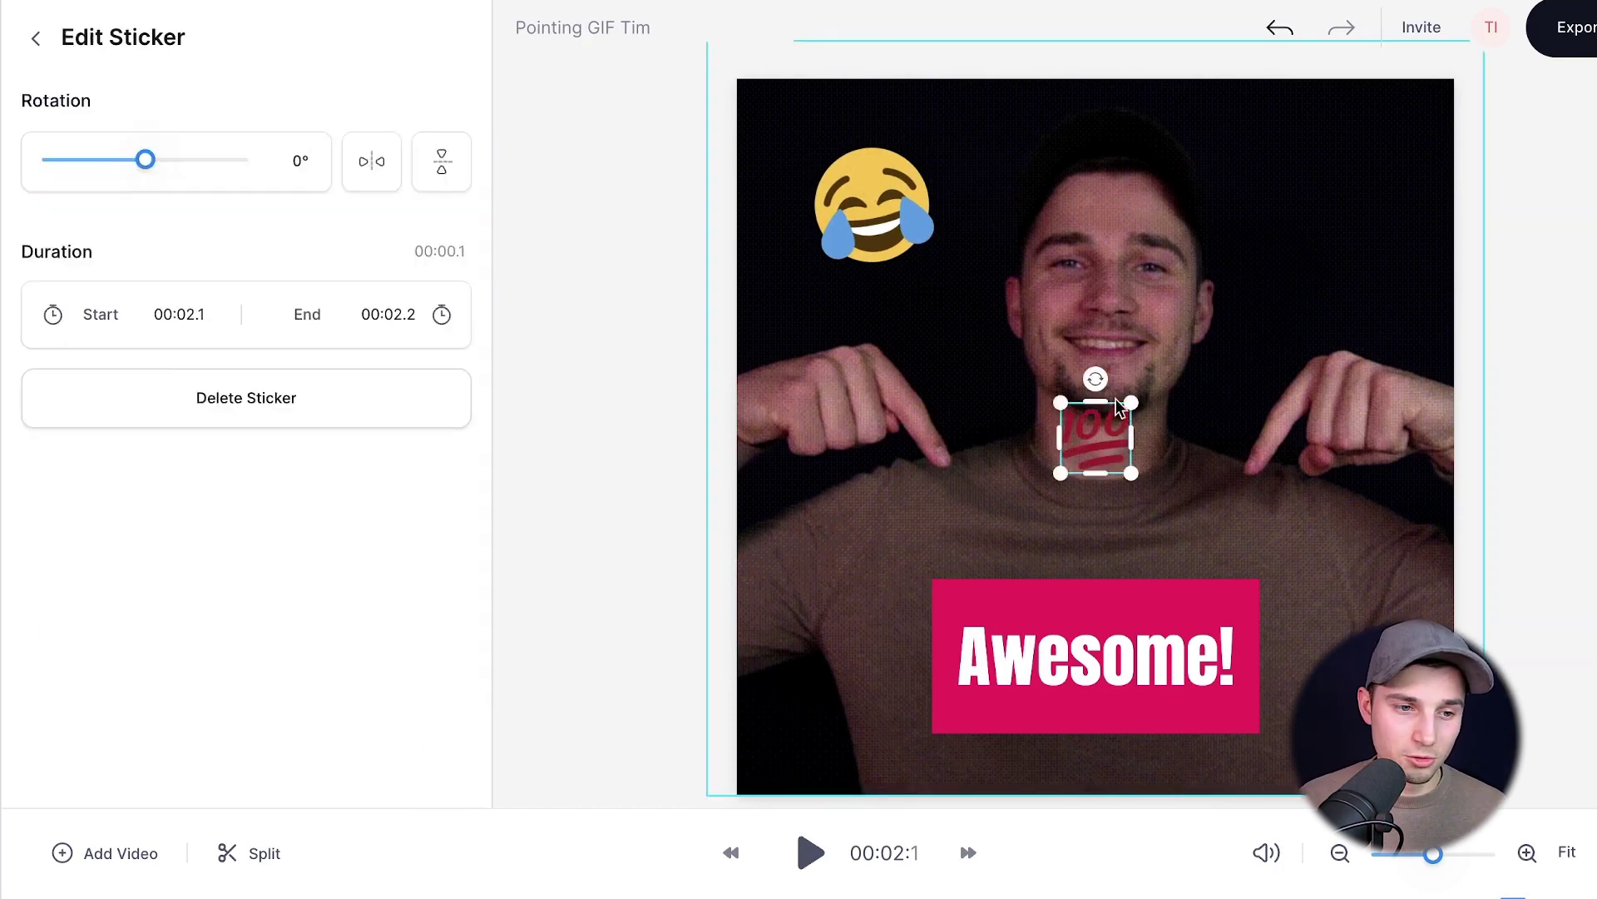
drag(1196, 358, 1219, 345)
drag(1136, 299, 1181, 279)
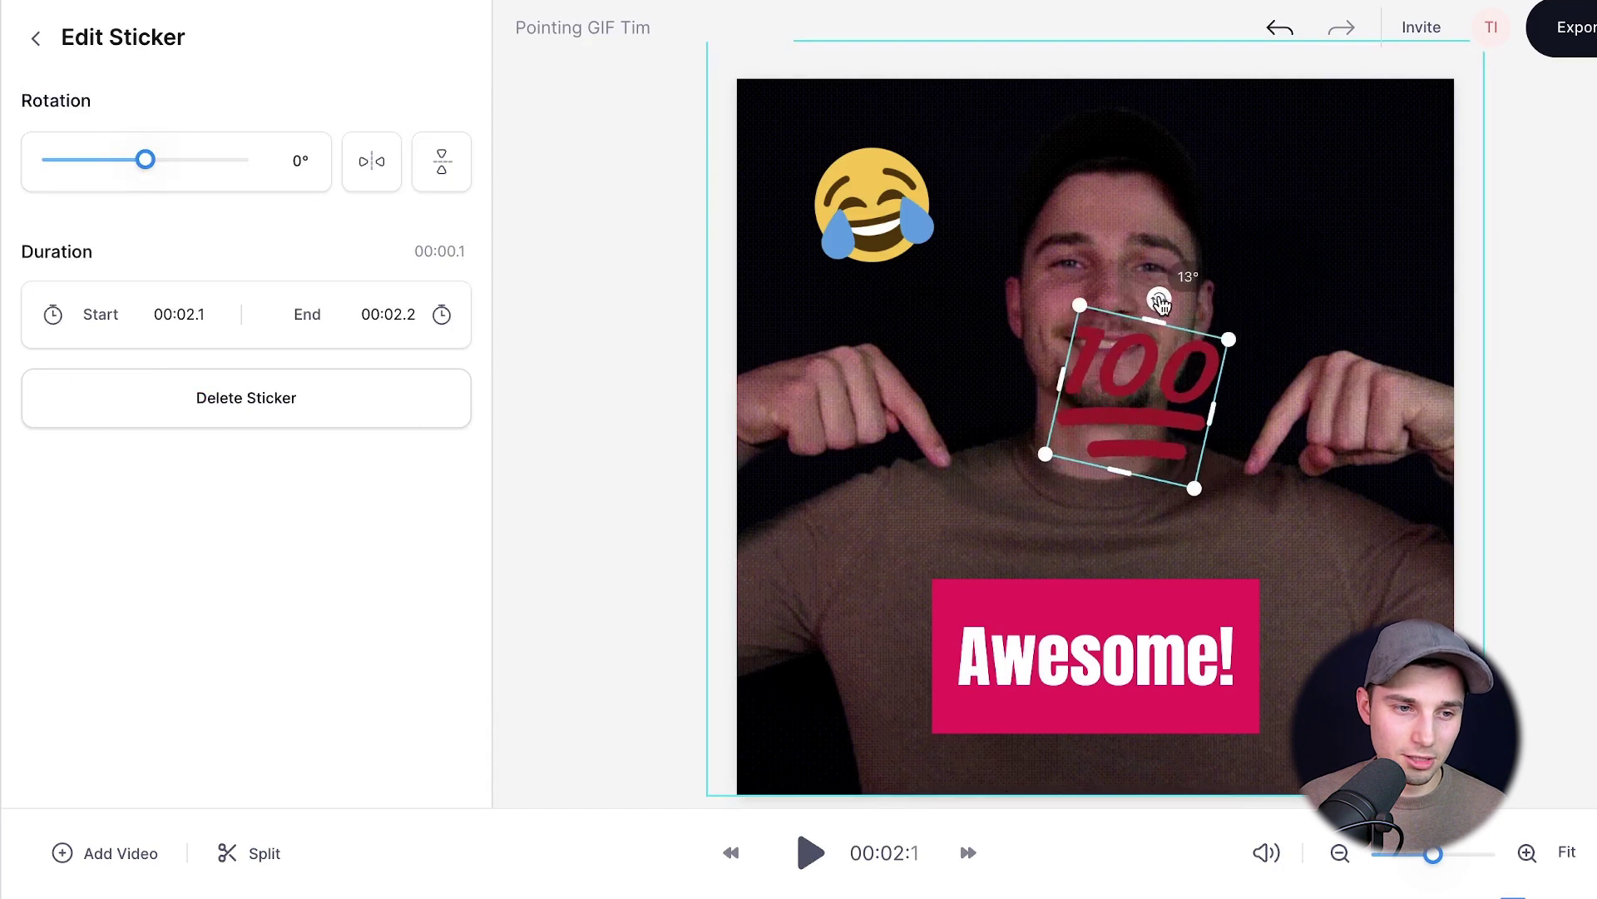
drag(1190, 375, 1337, 196)
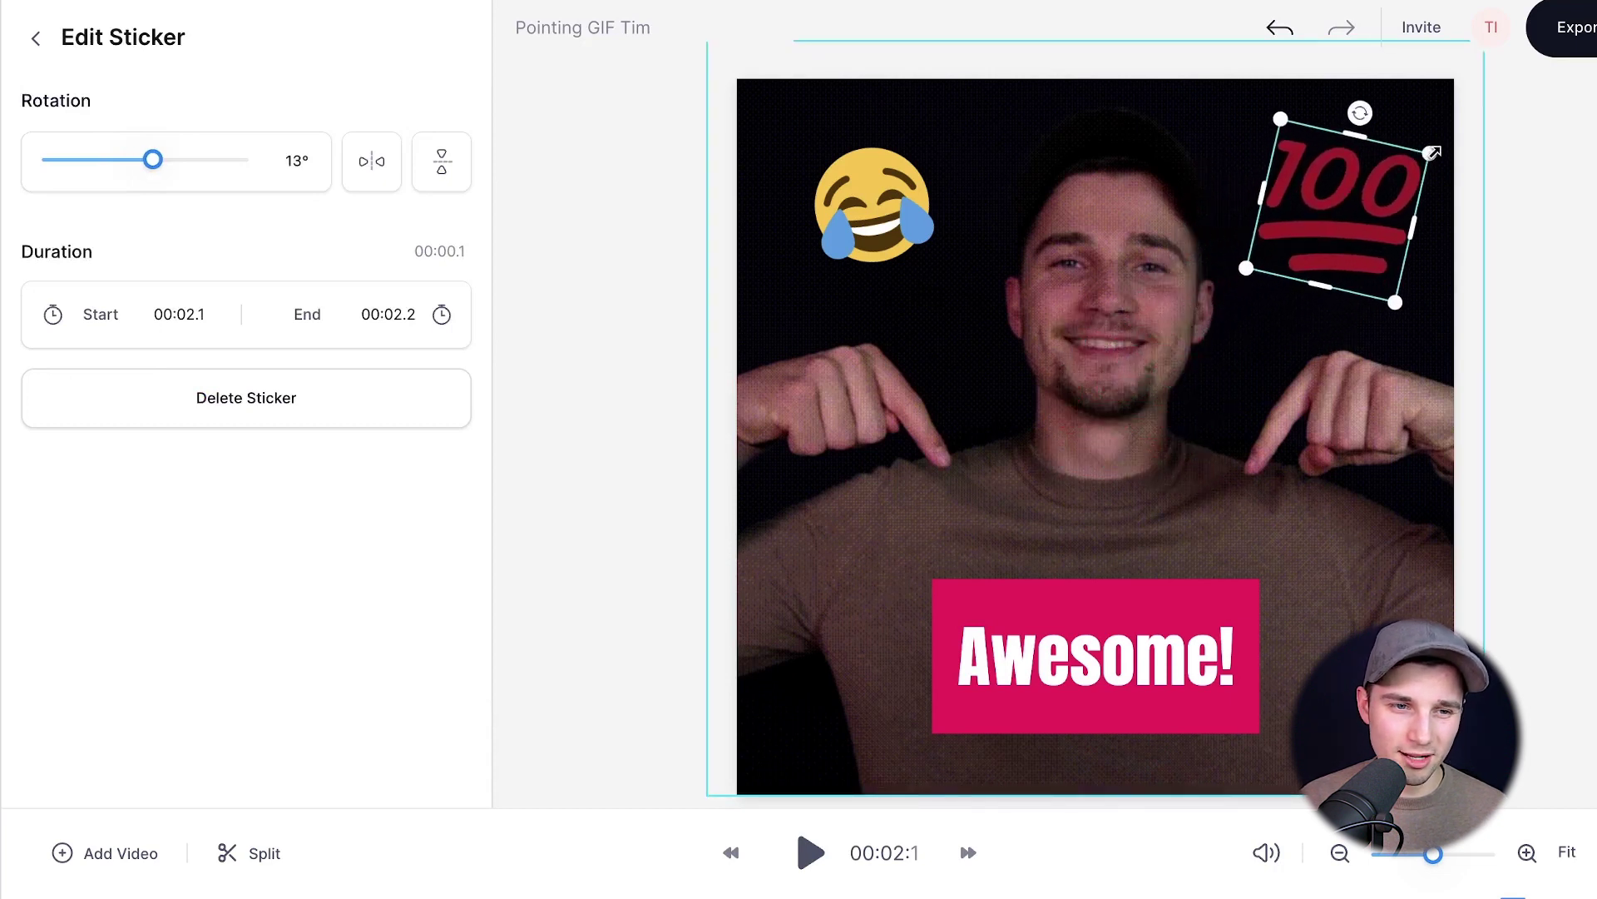
drag(1432, 152, 1343, 193)
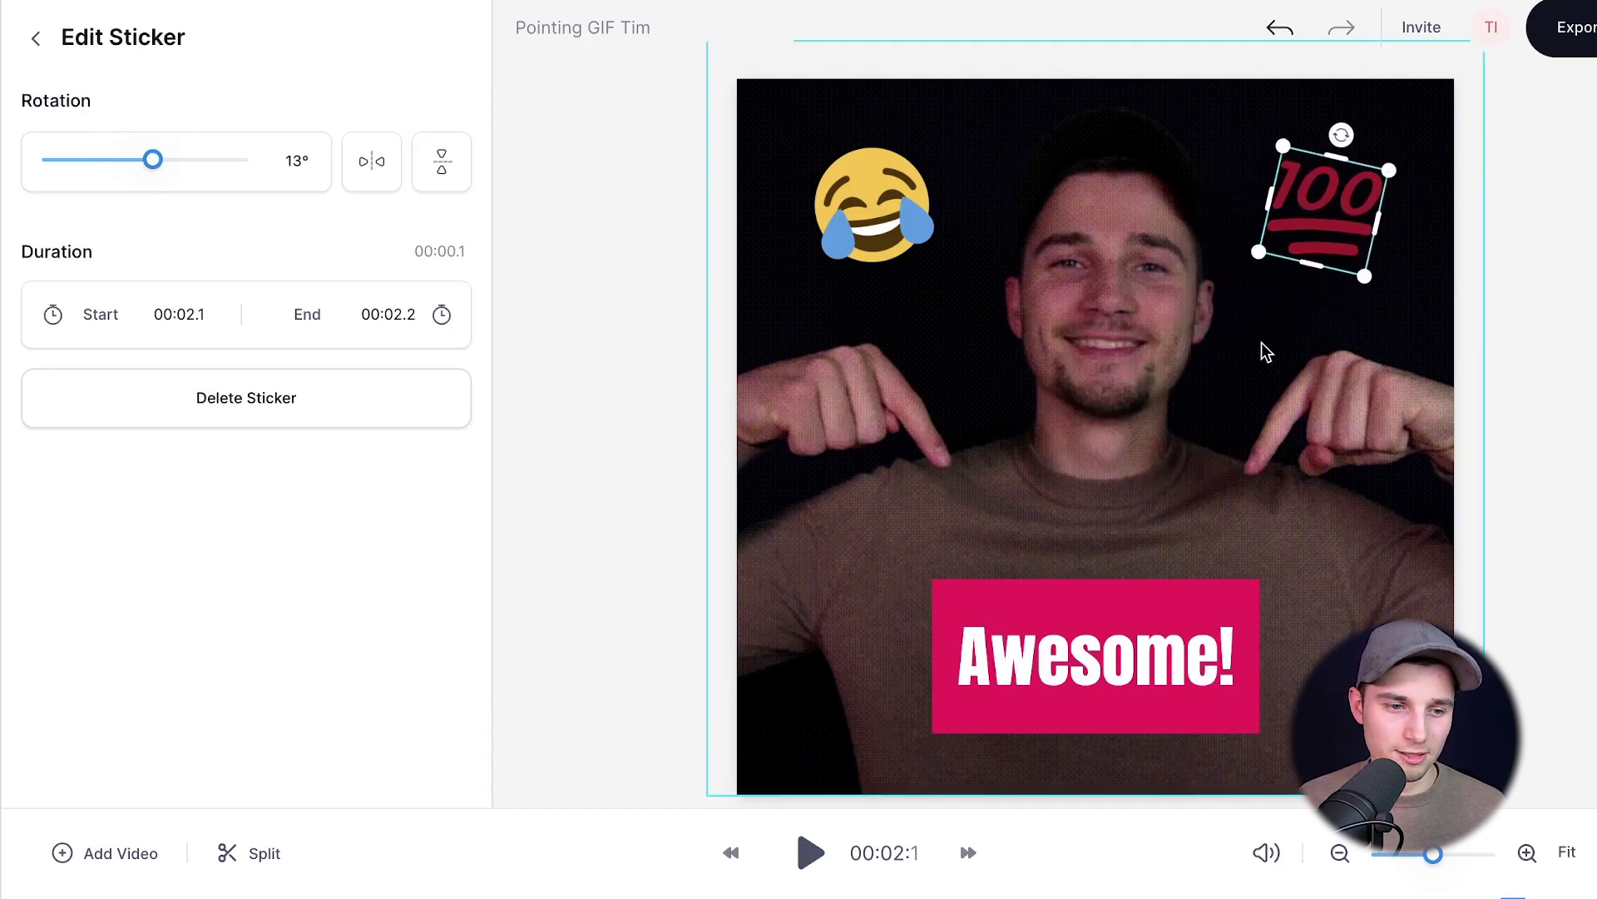
key(ctrl+z)
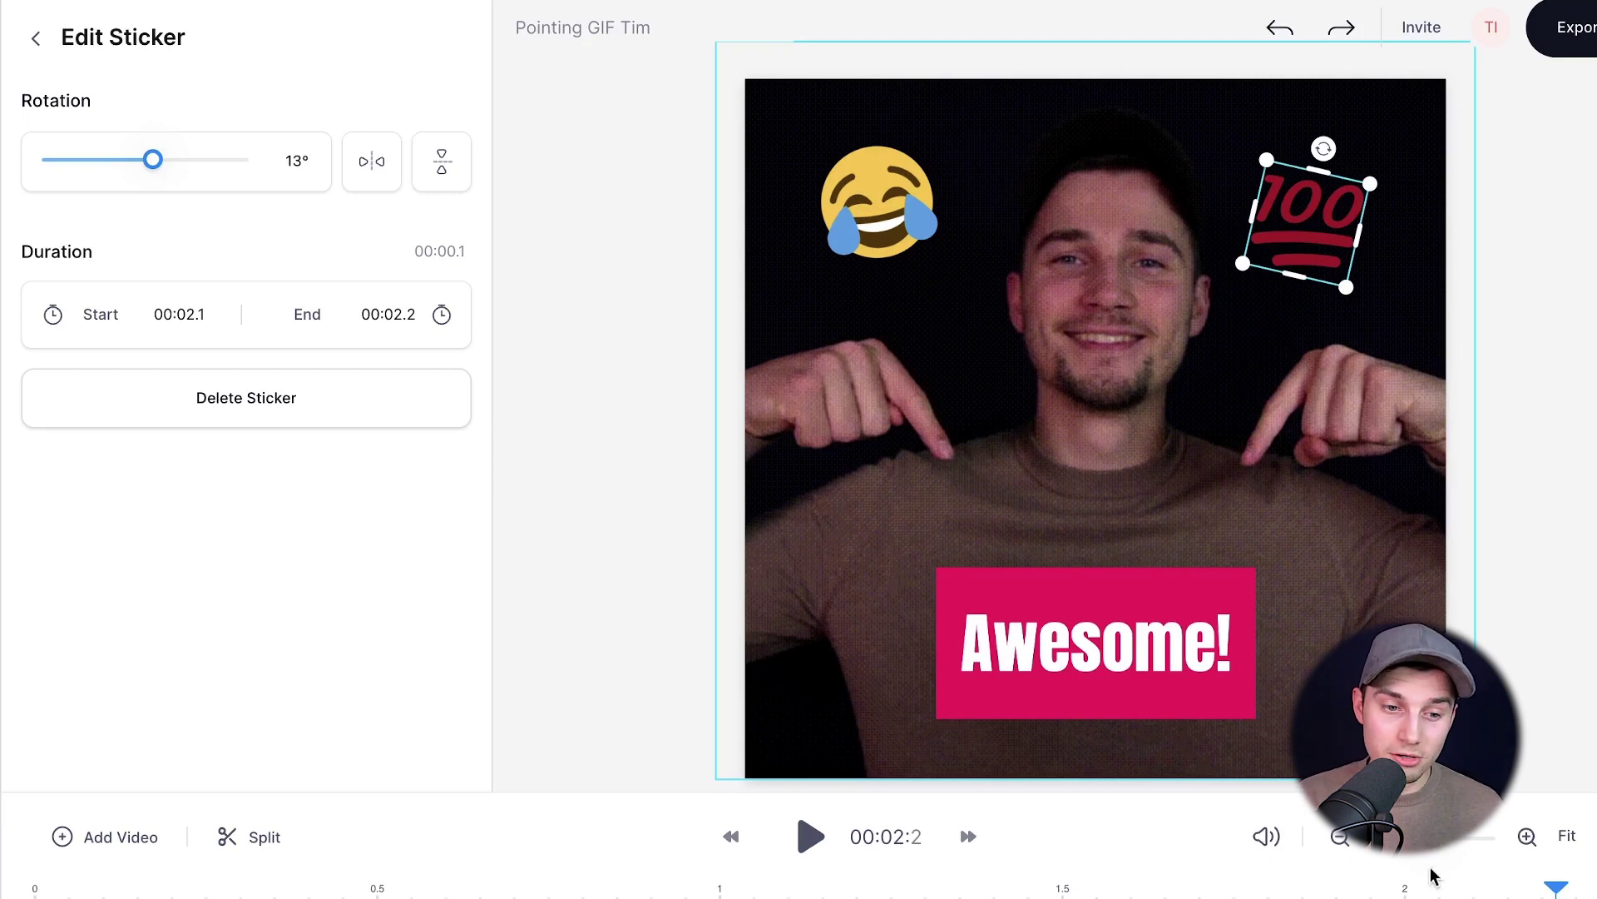
Make the 100 and laughing emoji sticker clips start at 0.5 s, then preview playback
drag(1291, 791, 1273, 619)
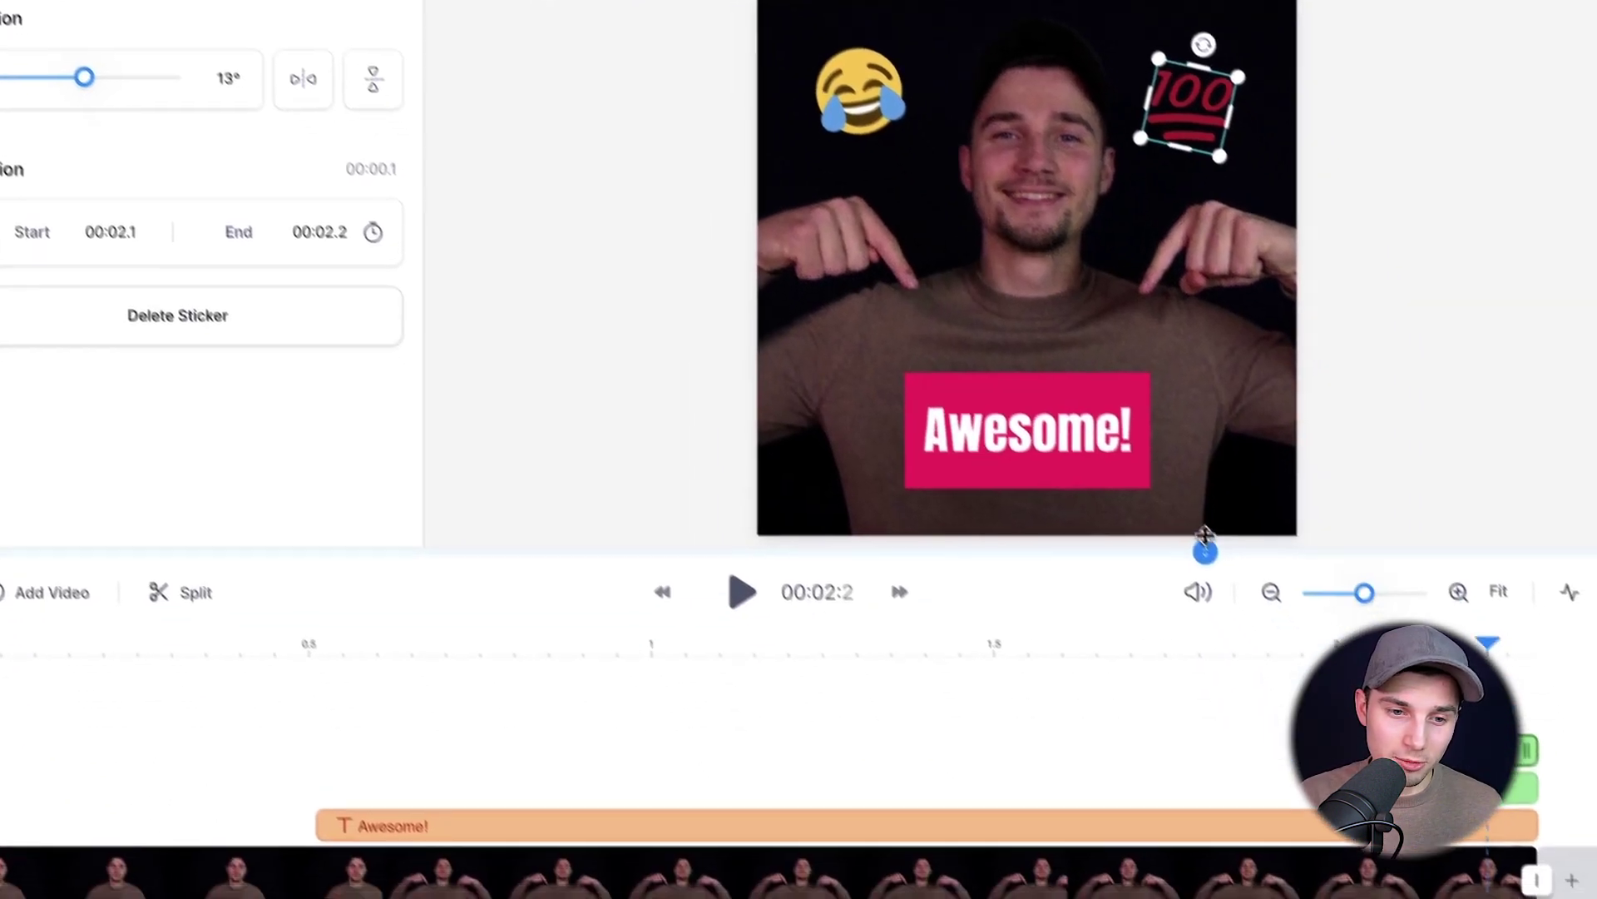
mouse_move(1205, 545)
mouse_down()
mouse_move(1177, 517)
mouse_move(1187, 540)
mouse_up()
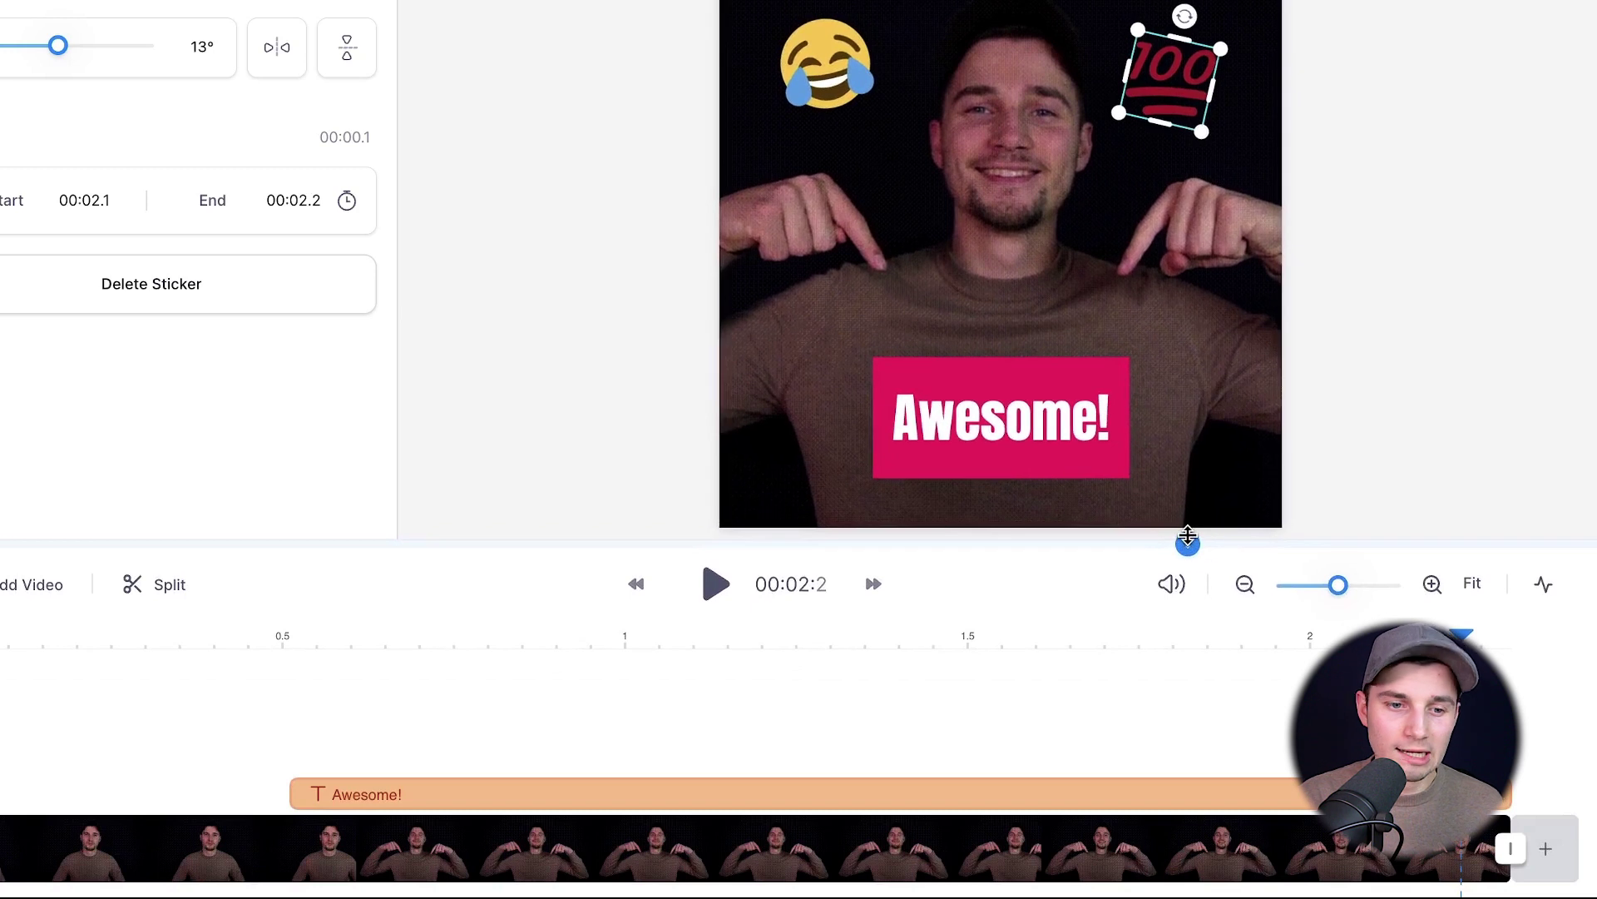
drag(1430, 716, 314, 707)
click(1464, 756)
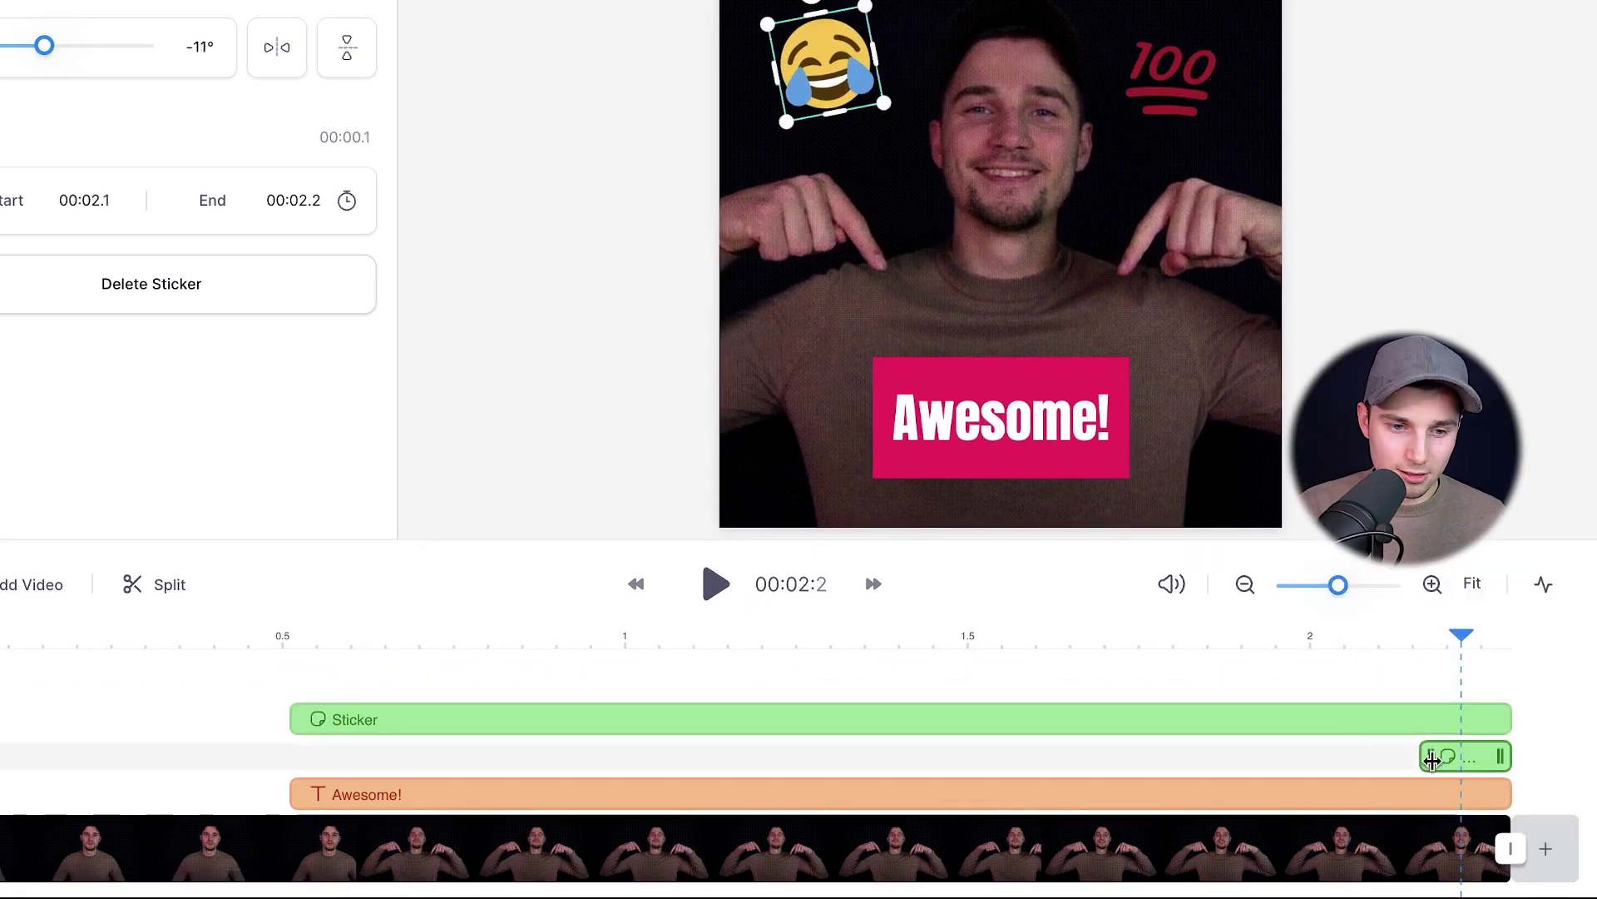
drag(1424, 755, 301, 769)
key(space)
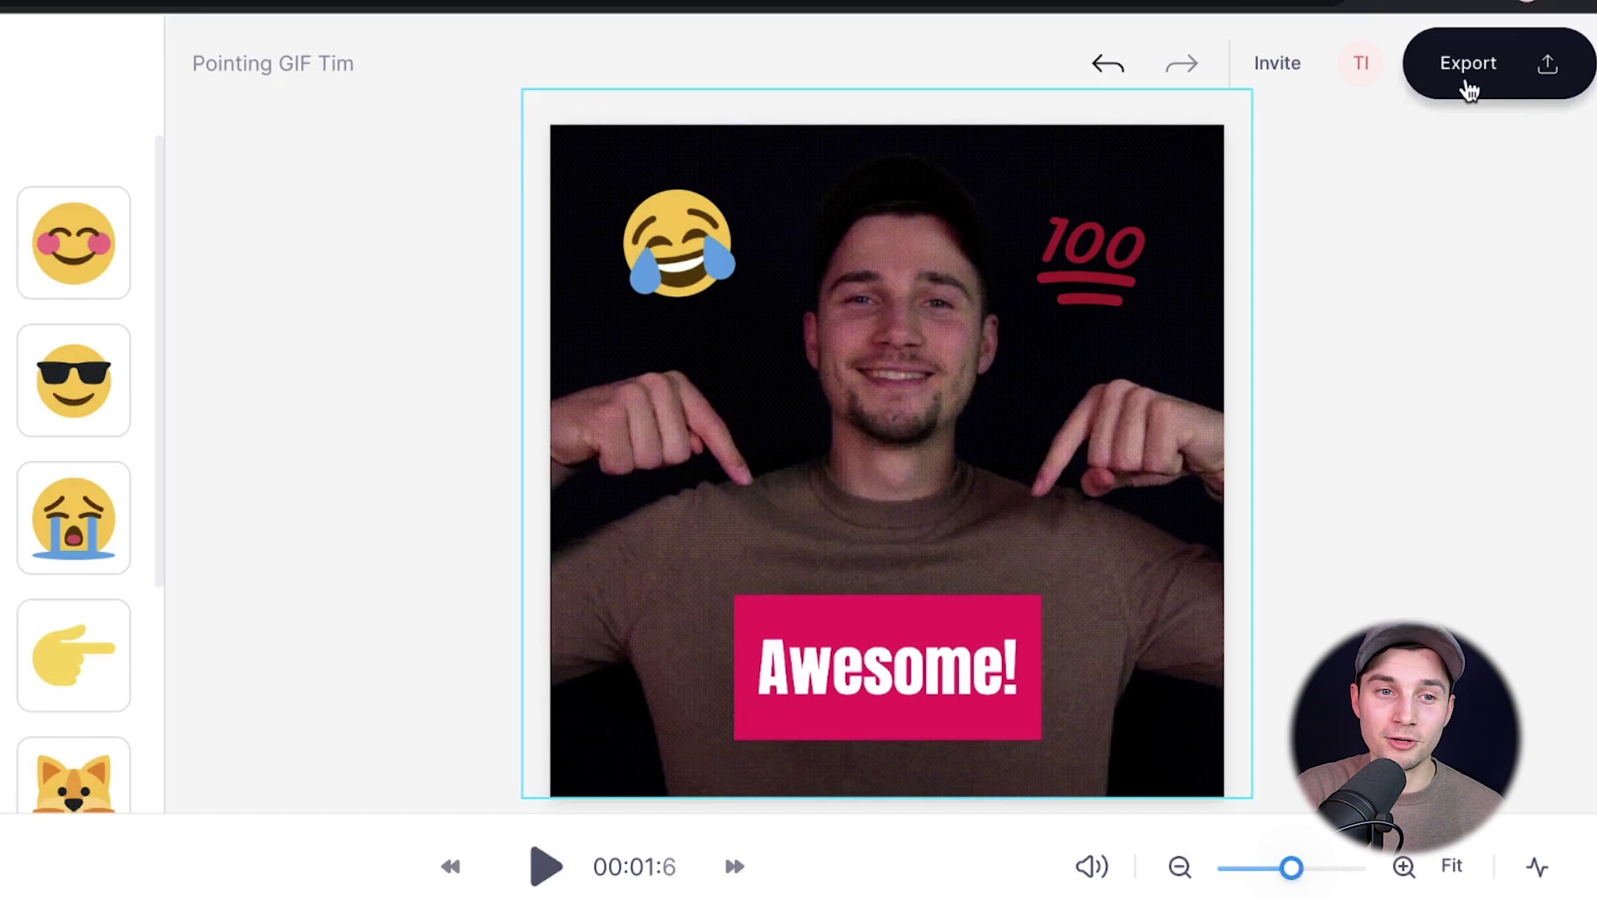
Export the project with the HD preset and play the rendered video
click(1467, 79)
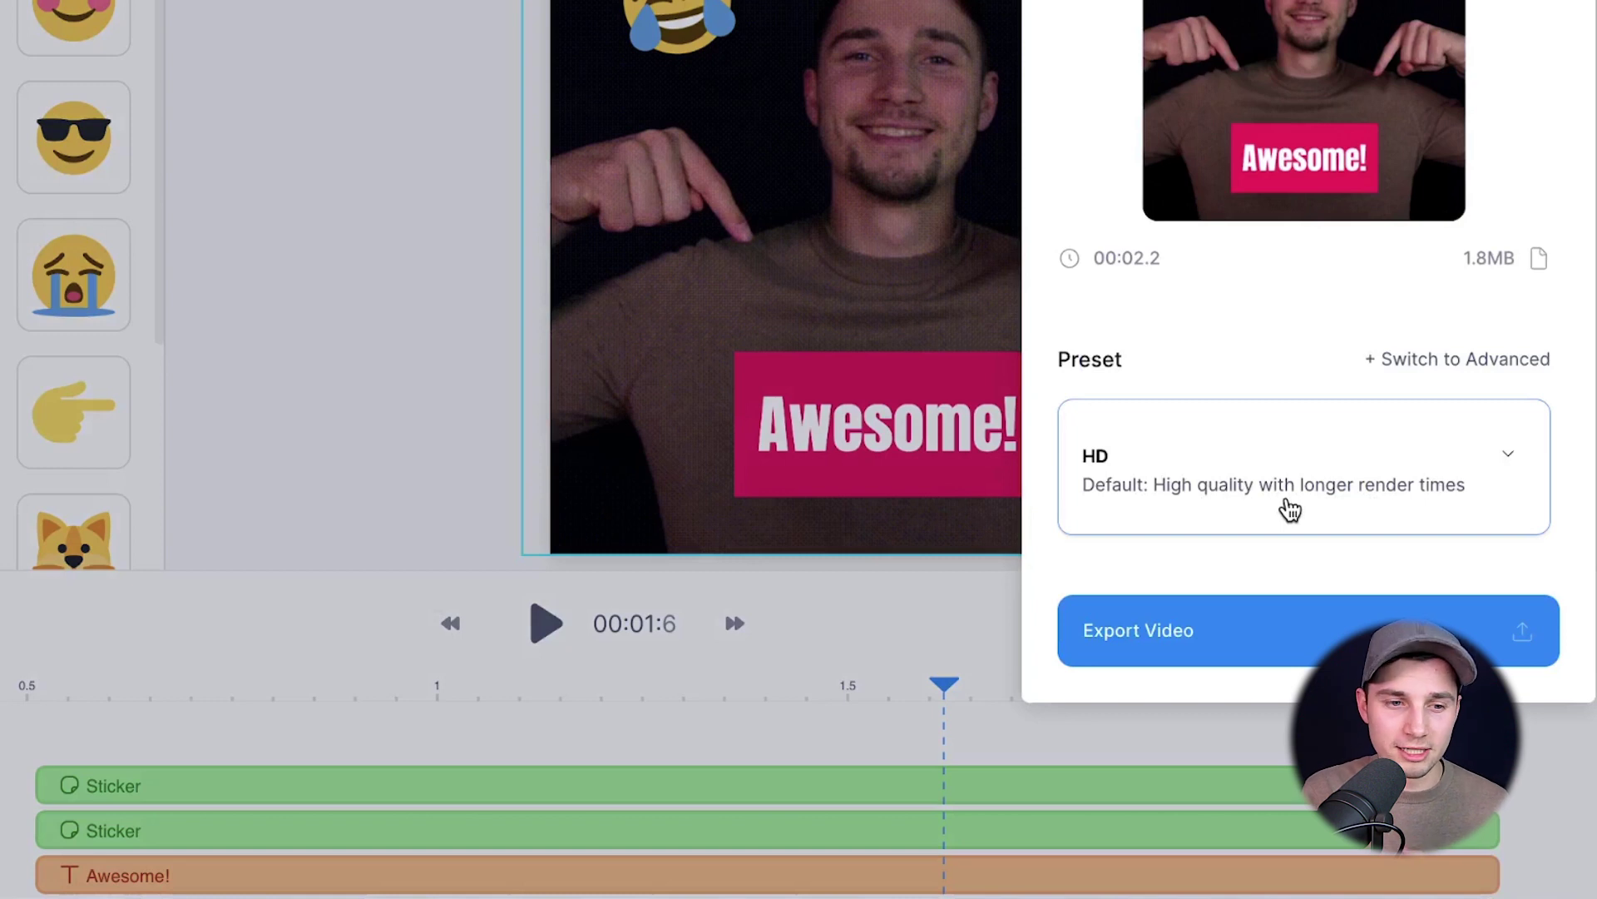
click(1246, 654)
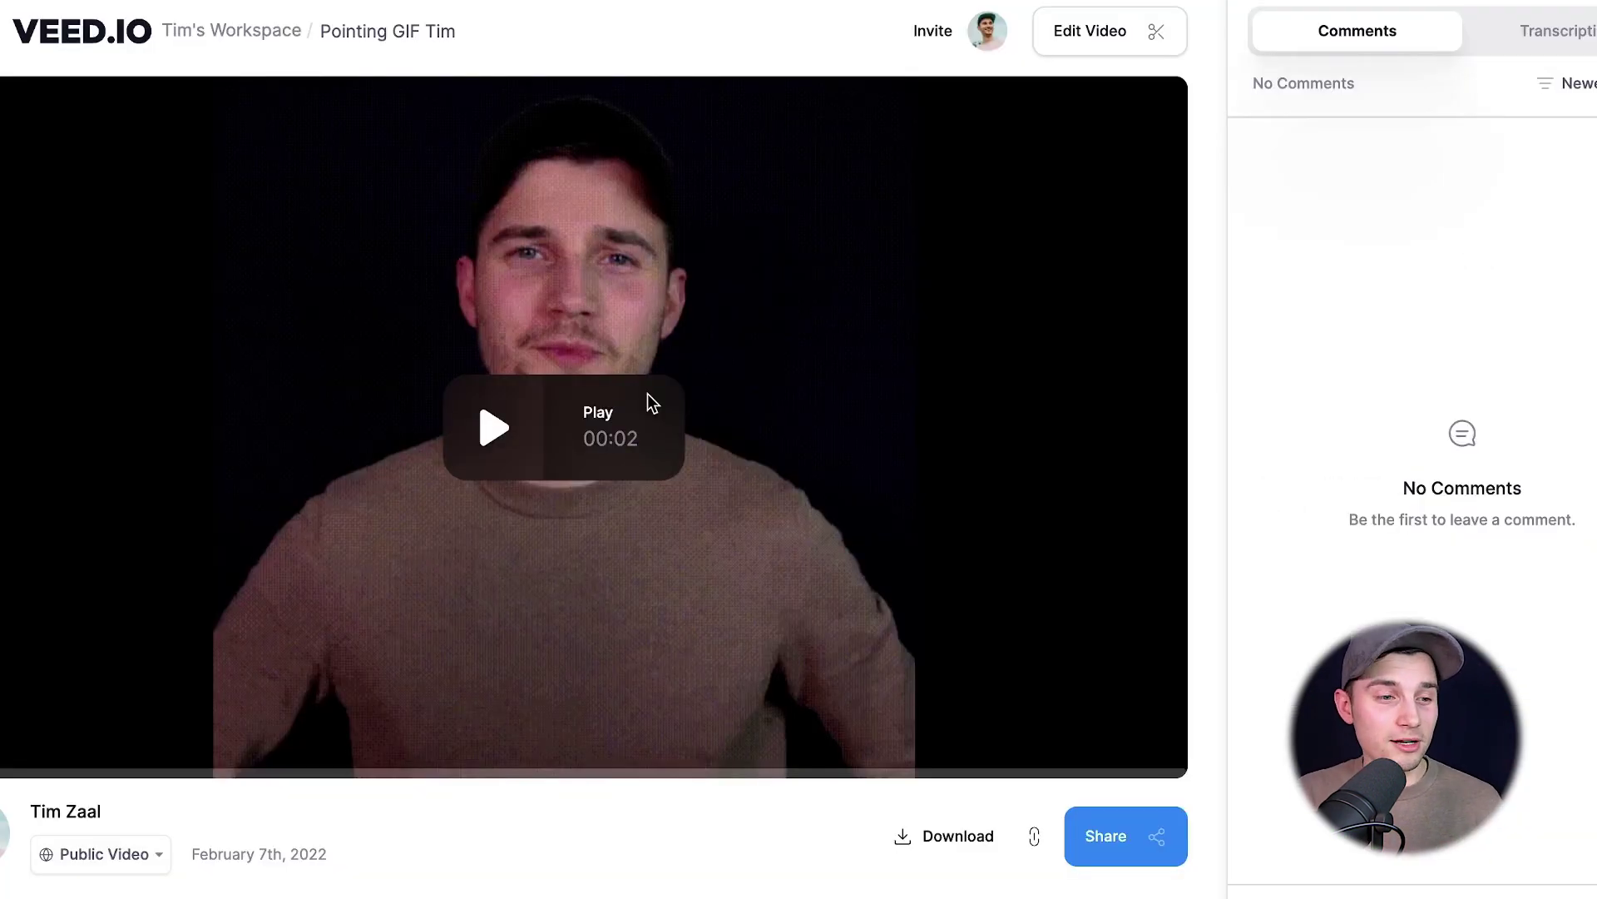
click(470, 421)
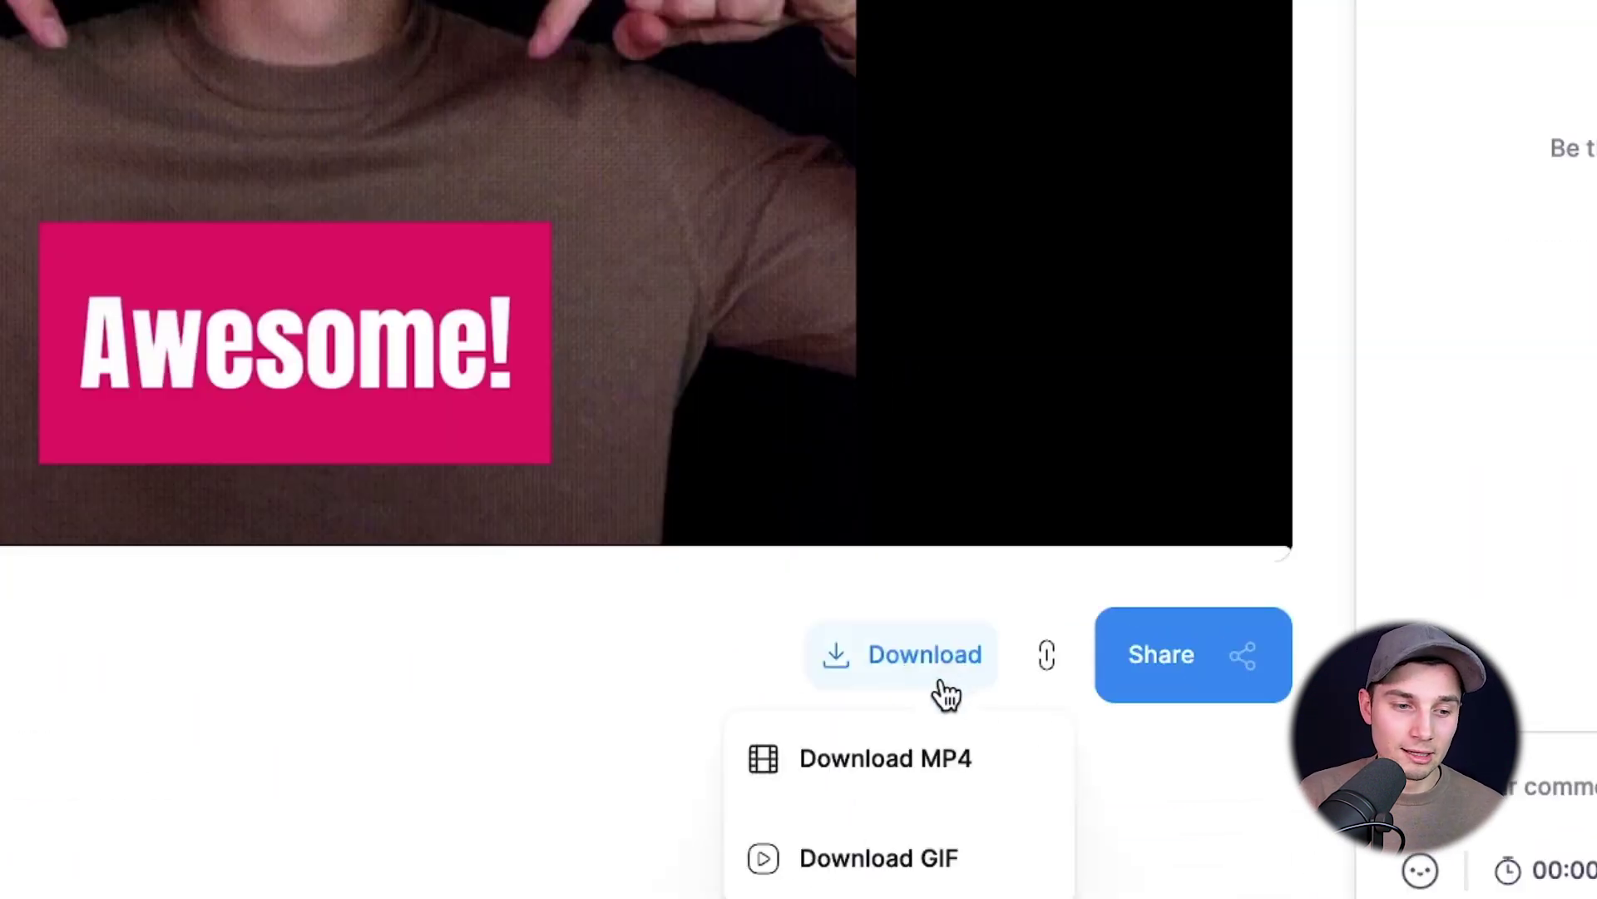
Download the video as a GIF, saved as 'Pointing GIF Tim (1).gif'
click(1013, 851)
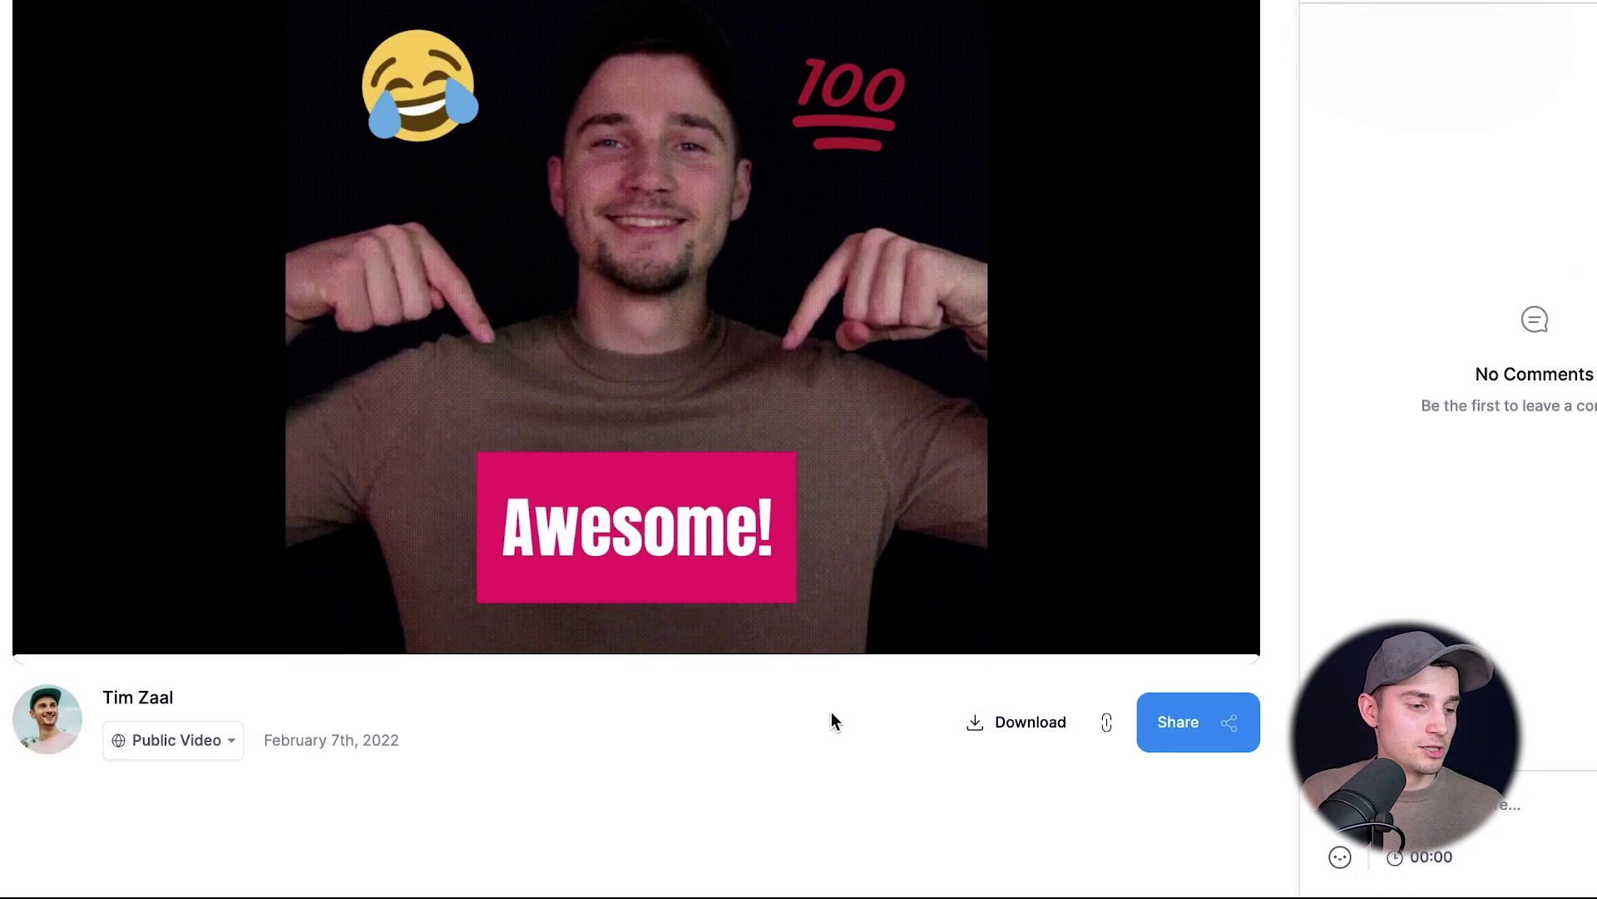